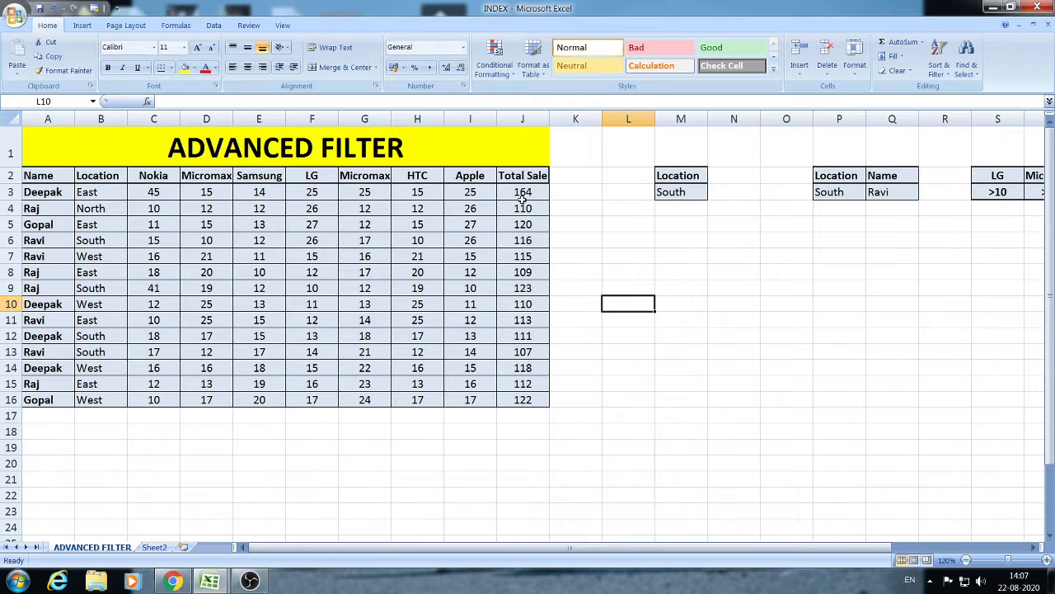
pyautogui.click(210, 240)
pyautogui.click(472, 237)
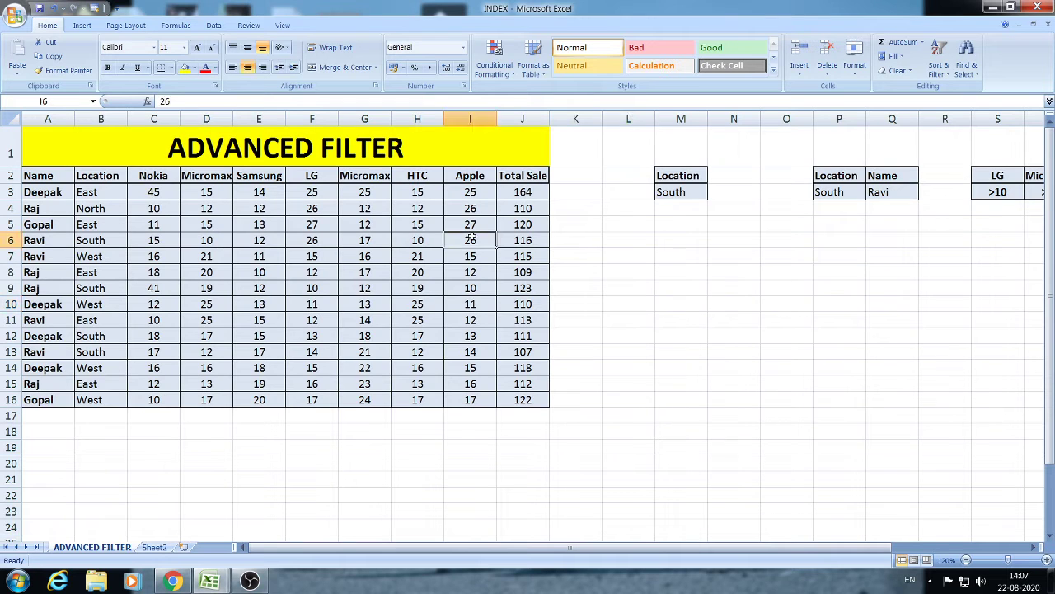
pyautogui.click(532, 244)
pyautogui.click(311, 258)
pyautogui.click(208, 266)
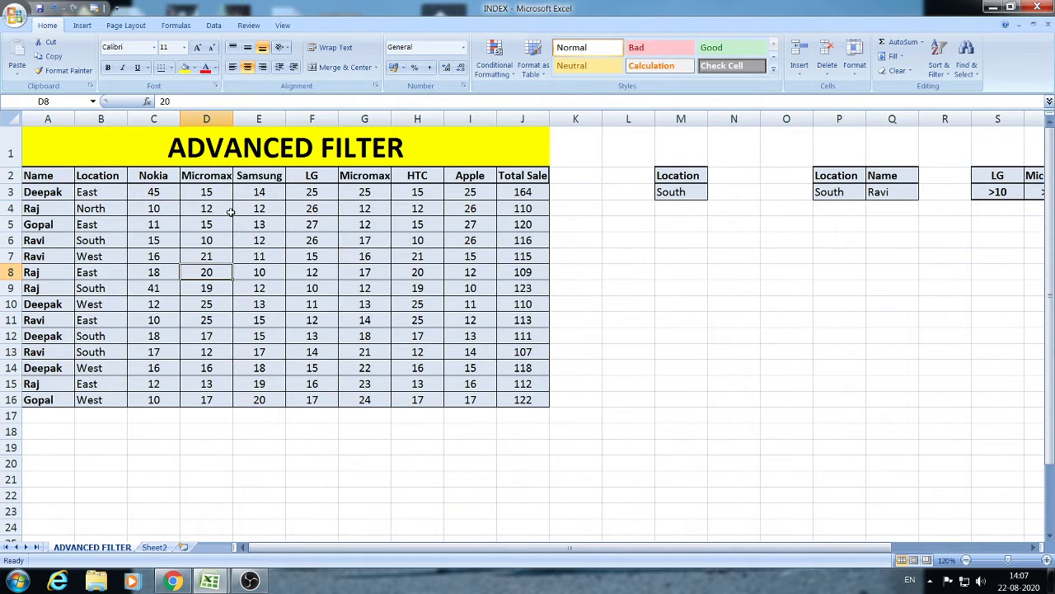
# Turn on filtering for the sales table's header row A2:J2
pyautogui.moveTo(36, 177); pyautogui.dragTo(513, 177)
pyautogui.click(214, 25)
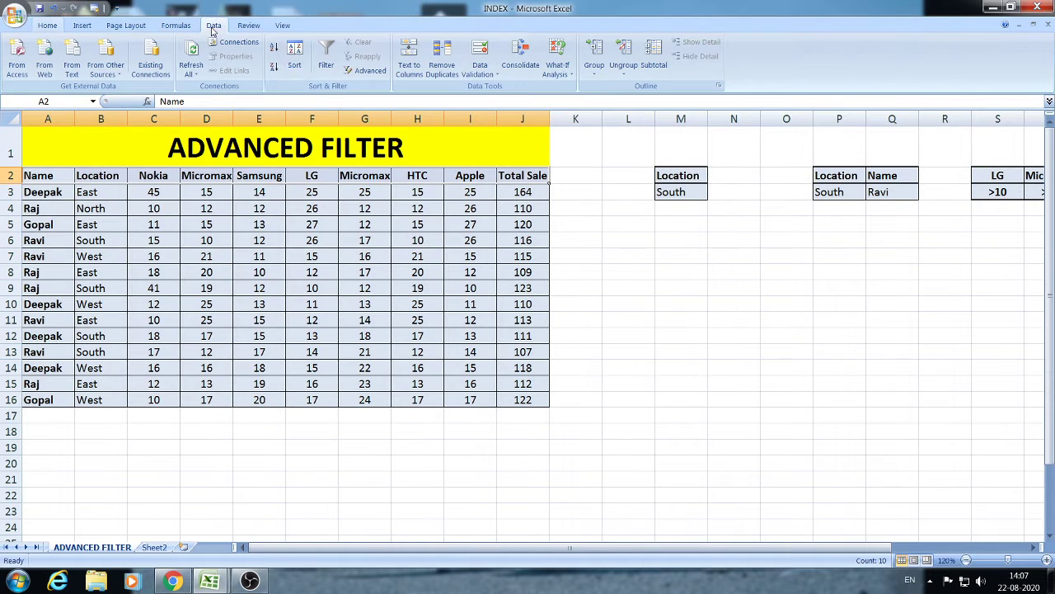
pyautogui.click(328, 65)
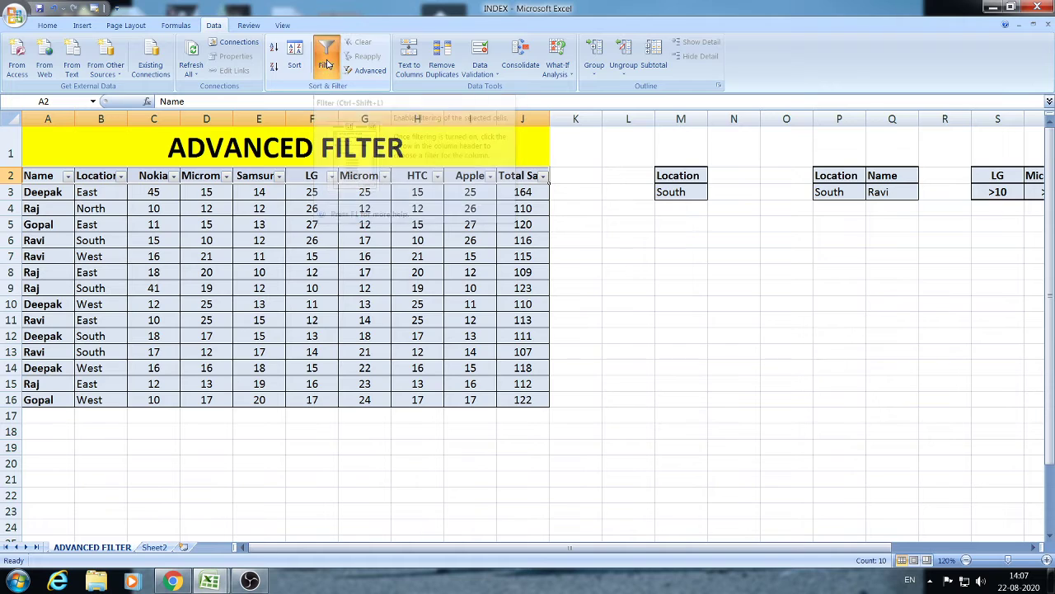
# Filter the Samsung column to show only the values 11, 13 and 15
pyautogui.click(279, 177)
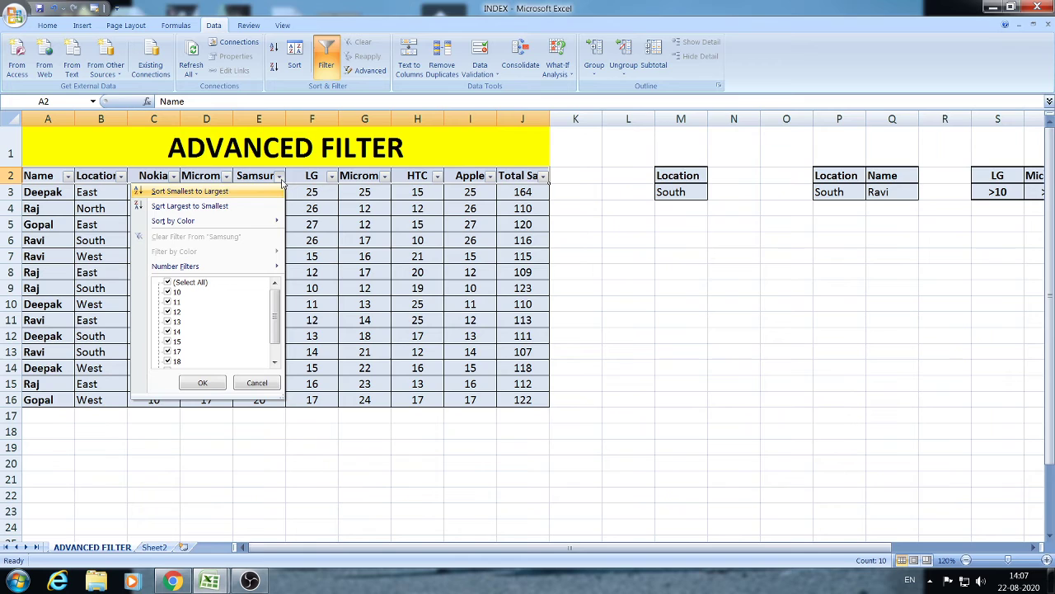
pyautogui.click(169, 282)
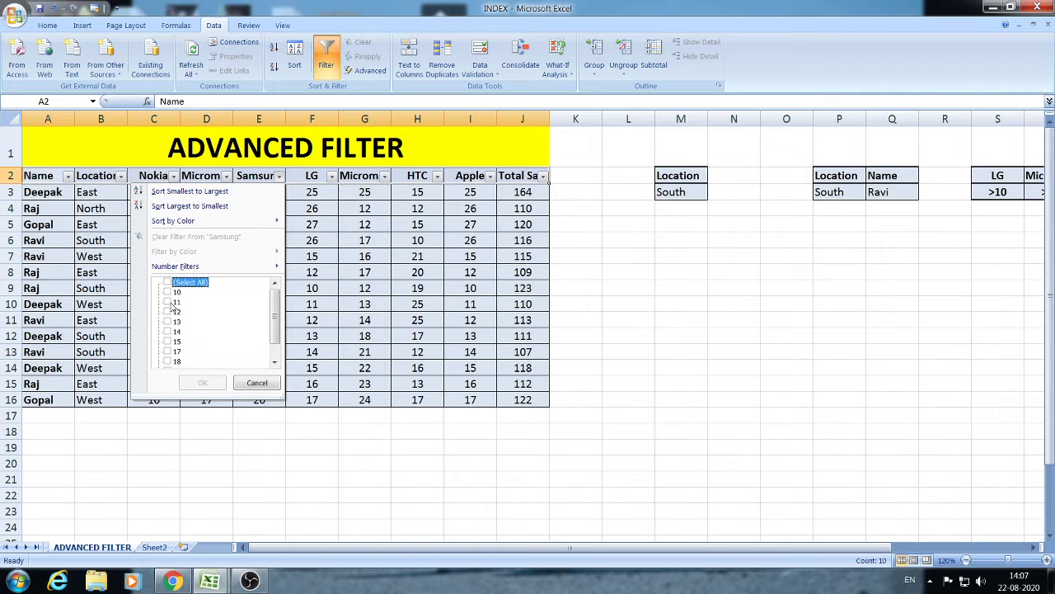
pyautogui.click(168, 301)
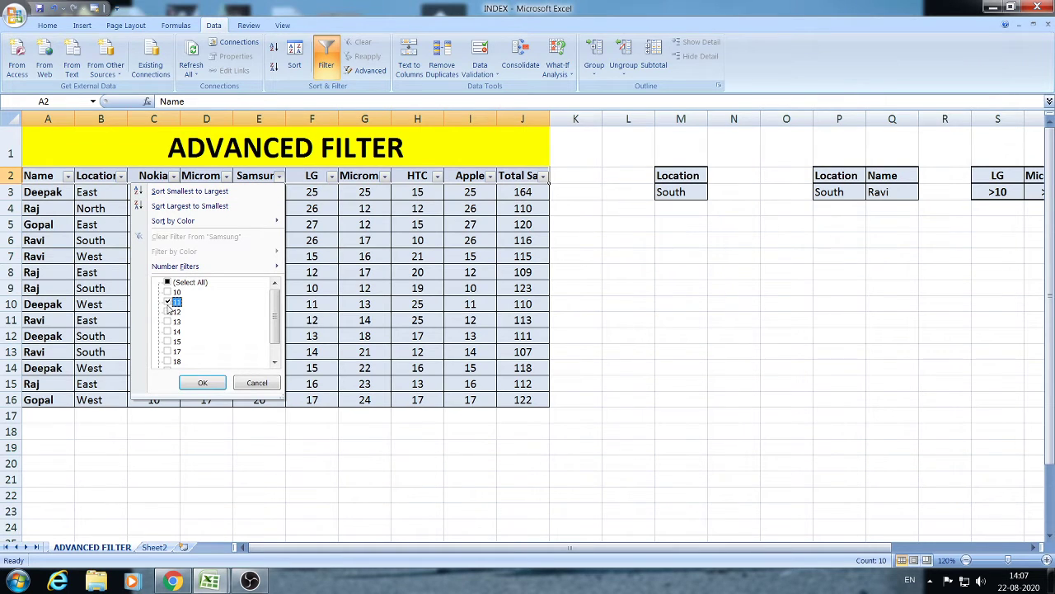
pyautogui.click(169, 322)
pyautogui.click(169, 341)
pyautogui.click(202, 383)
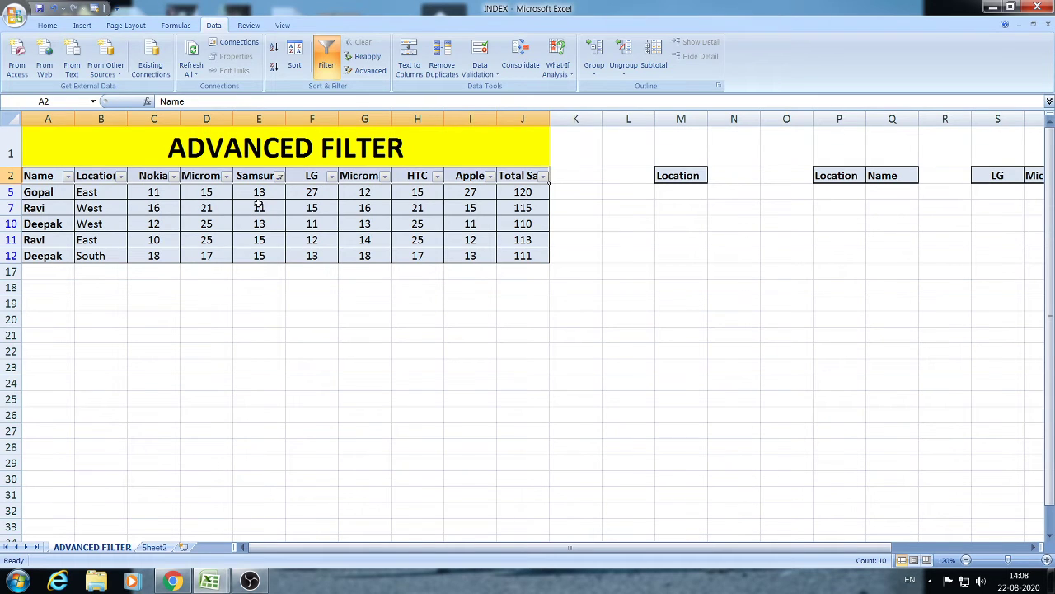
# Turn off filtering on the sales table
pyautogui.hotkey('alt', 'd')
pyautogui.press('f')
pyautogui.press('f')
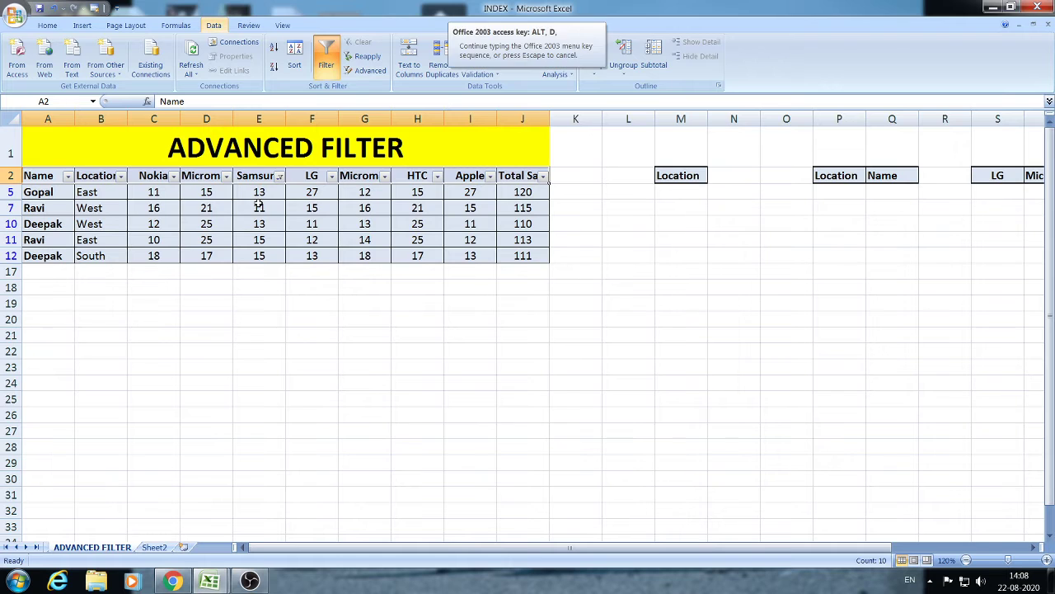
pyautogui.click(475, 191)
pyautogui.click(470, 254)
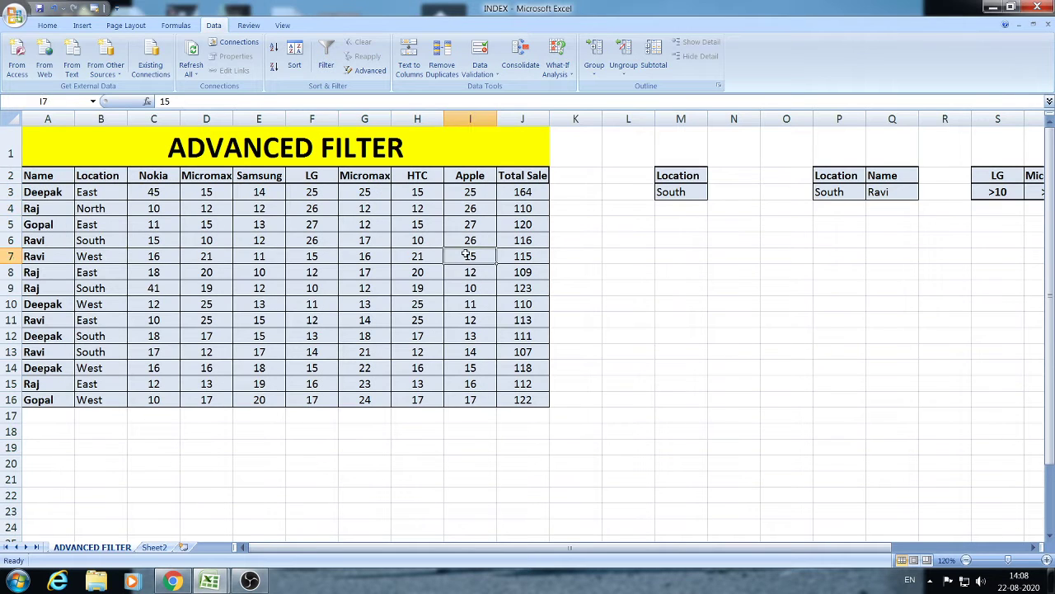
pyautogui.rightClick(472, 254)
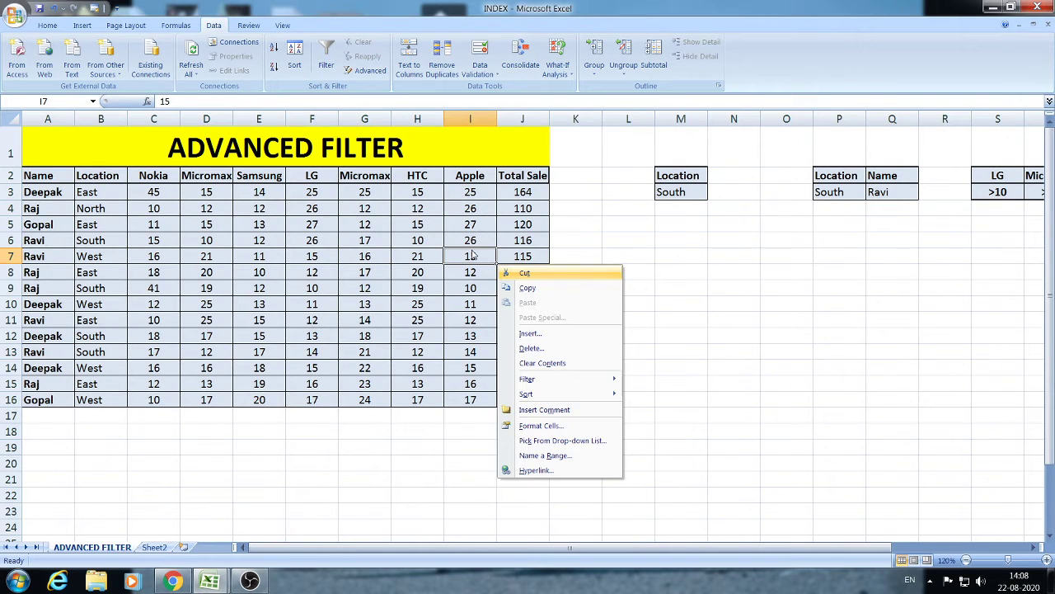
pyautogui.click(677, 225)
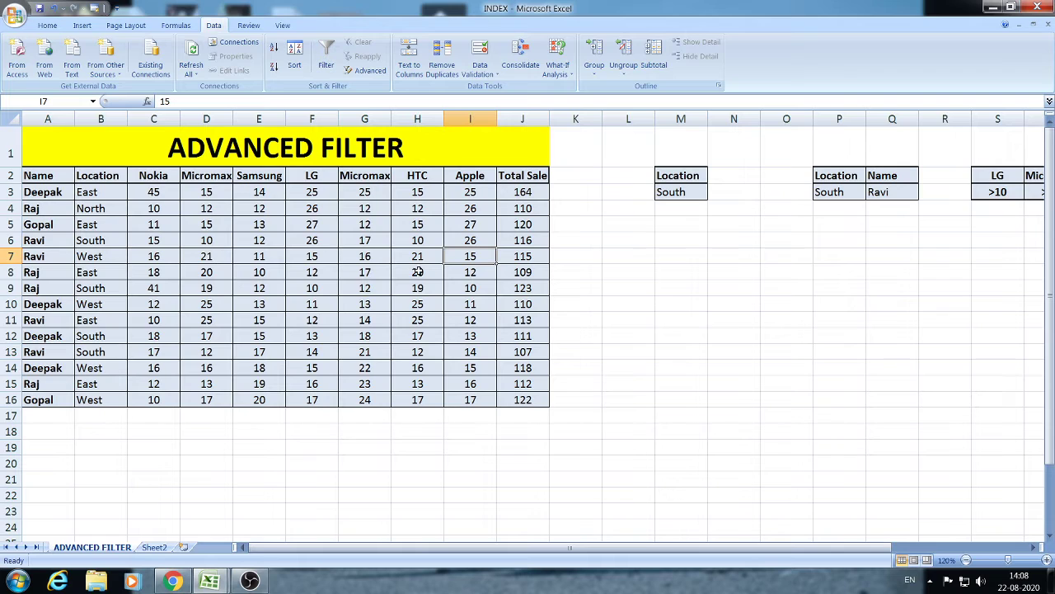
# Start an Advanced Filter on the sales table and set its criteria range to the Location criterion in M2:M3
pyautogui.click(287, 256)
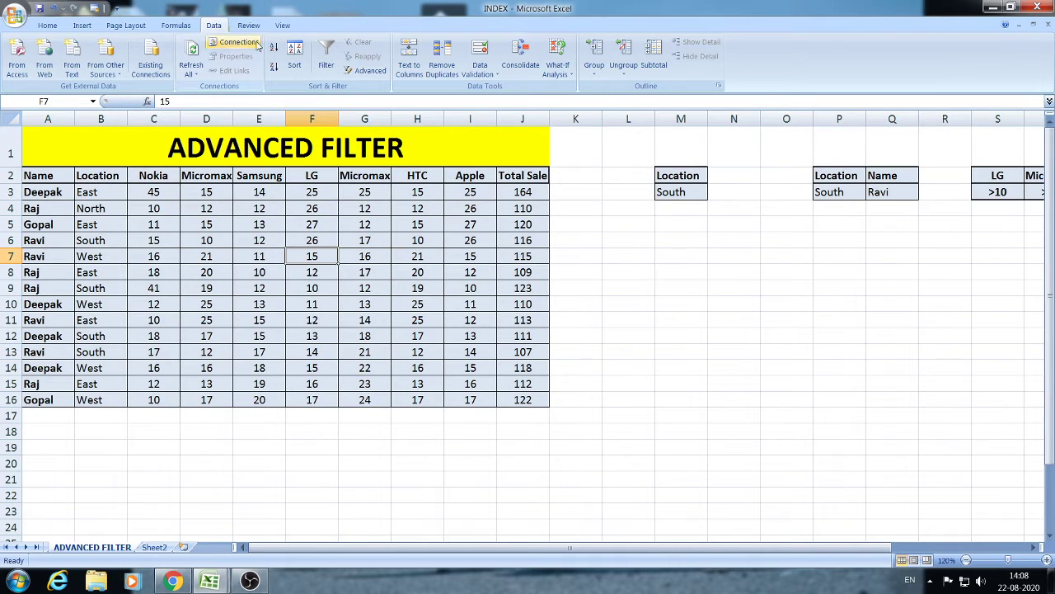
pyautogui.click(351, 72)
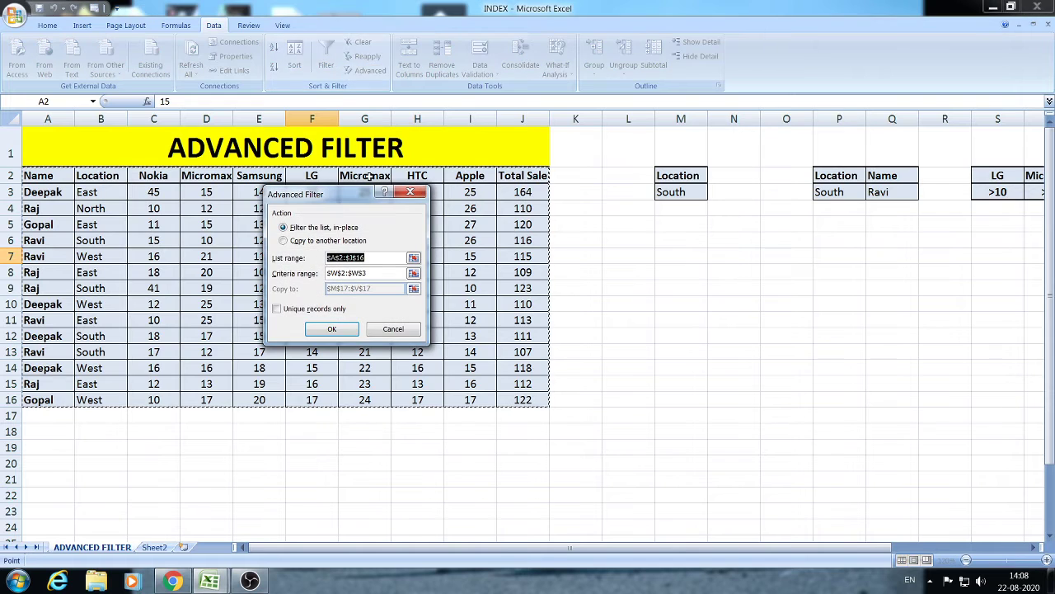
pyautogui.moveTo(336, 198); pyautogui.dragTo(366, 229)
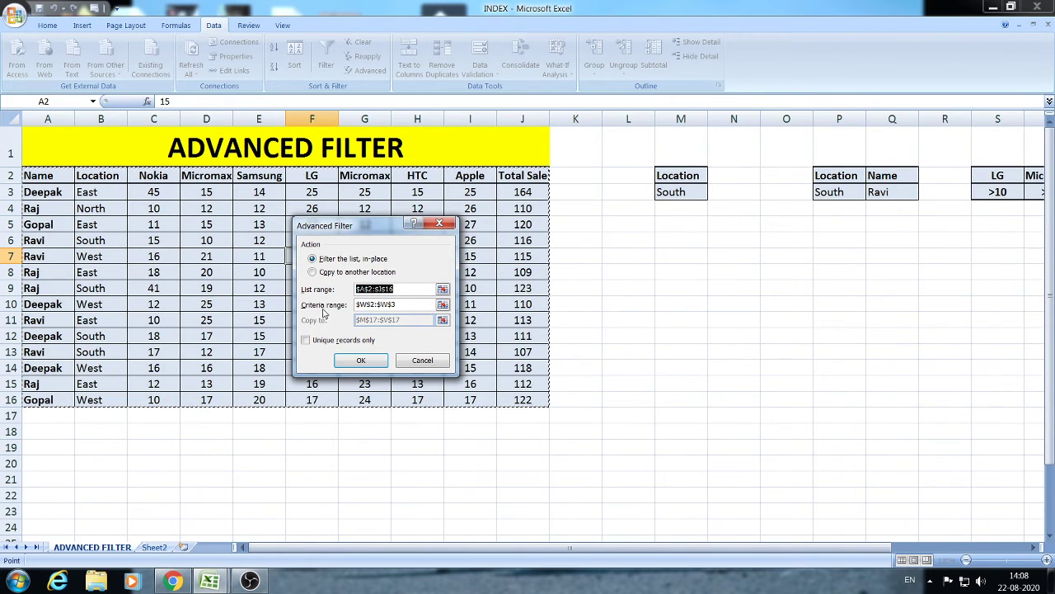
pyautogui.click(404, 307)
pyautogui.moveTo(398, 305); pyautogui.dragTo(349, 307)
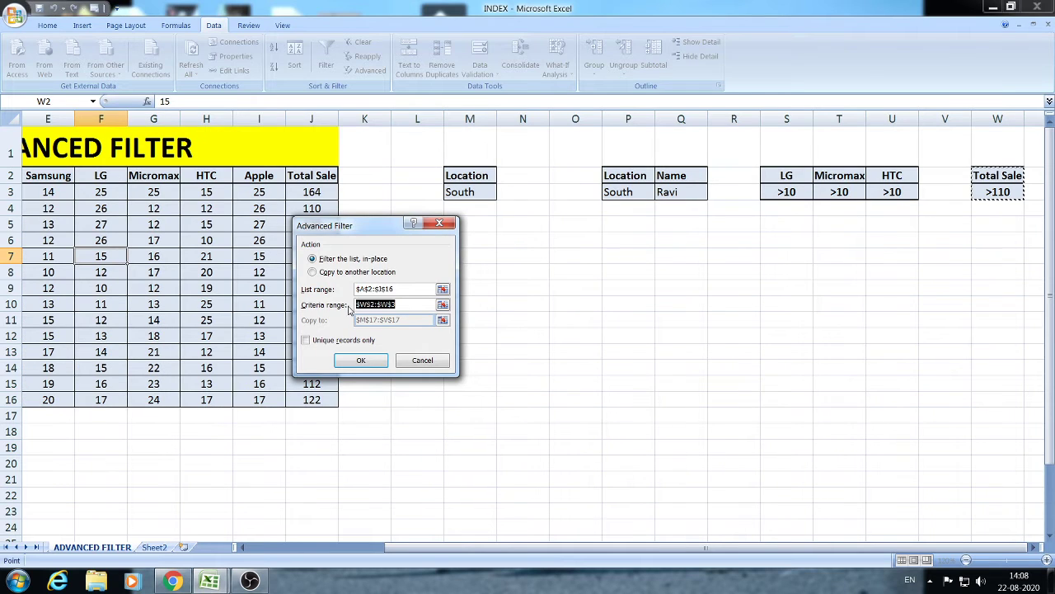
pyautogui.press('BackSpace')
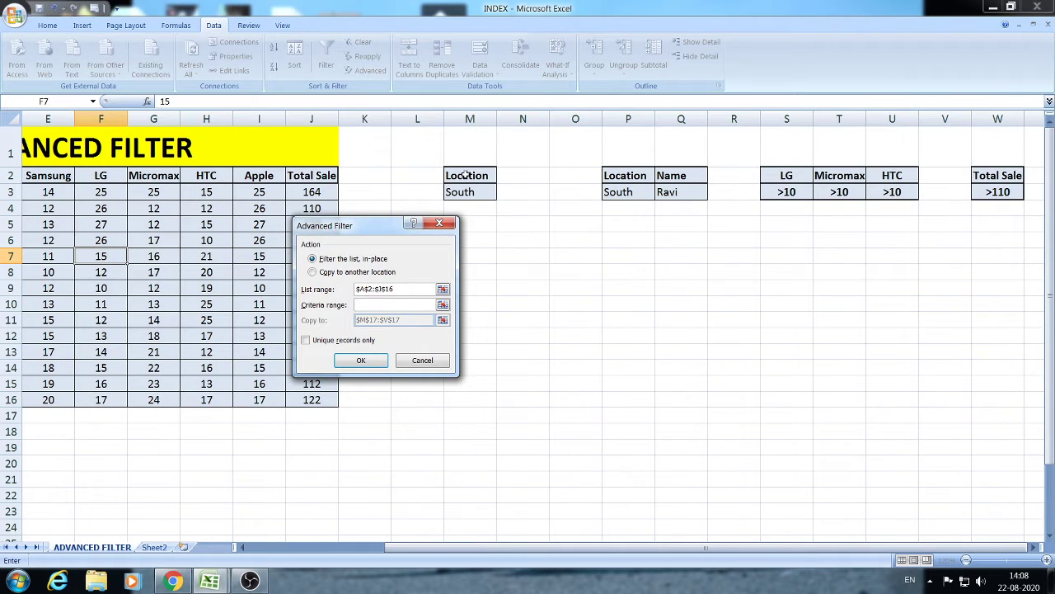
pyautogui.moveTo(466, 174); pyautogui.dragTo(463, 191)
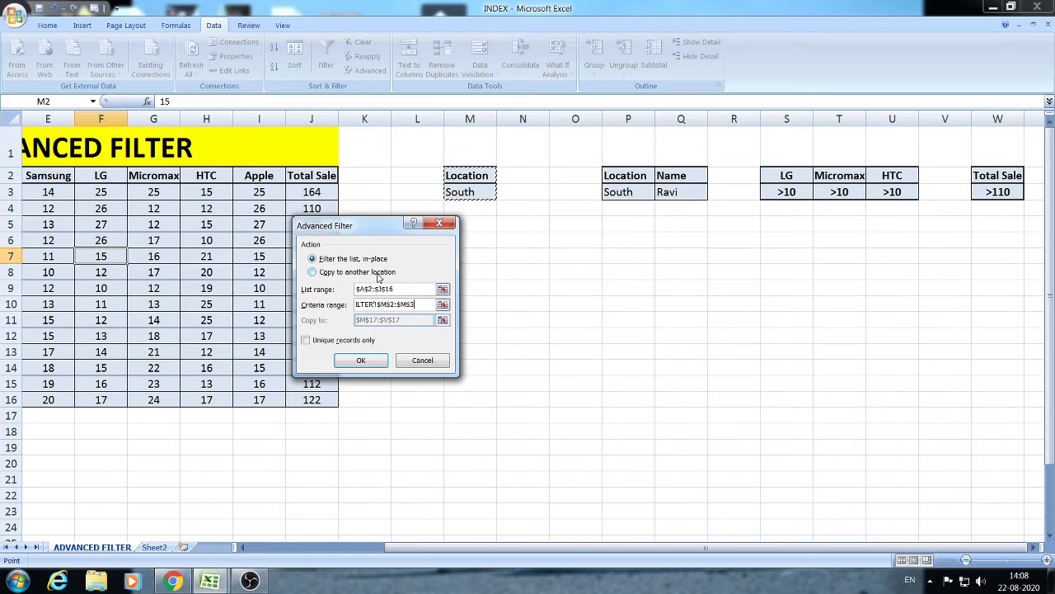
# Set the Advanced Filter to copy its results to another location starting at K18, and run it
pyautogui.click(314, 273)
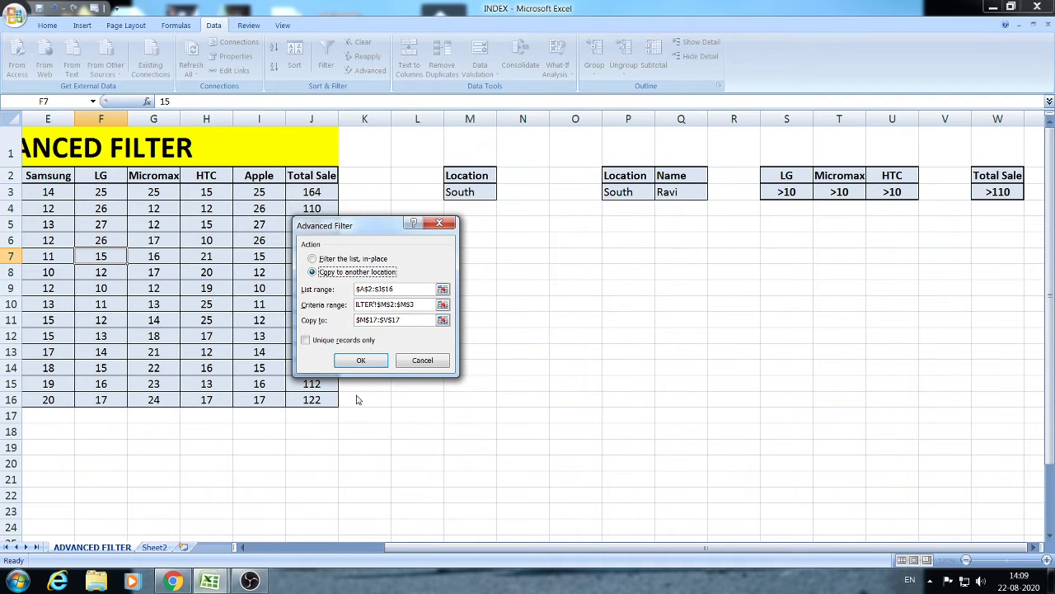
pyautogui.moveTo(410, 319); pyautogui.dragTo(337, 320)
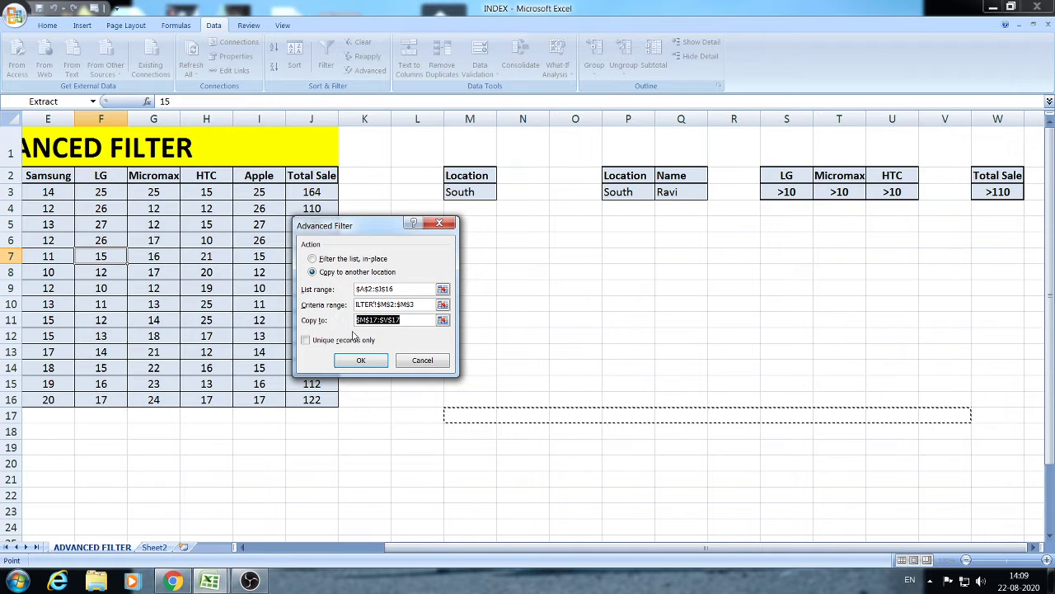
pyautogui.press('BackSpace')
pyautogui.click(370, 428)
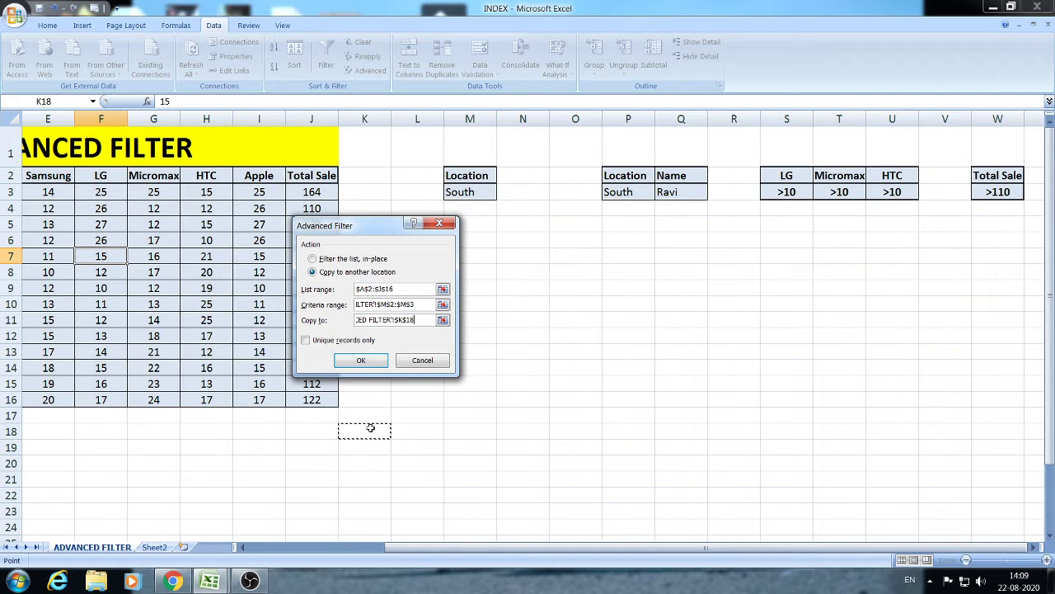
pyautogui.click(361, 360)
pyautogui.scroll(-1, 412, 386)
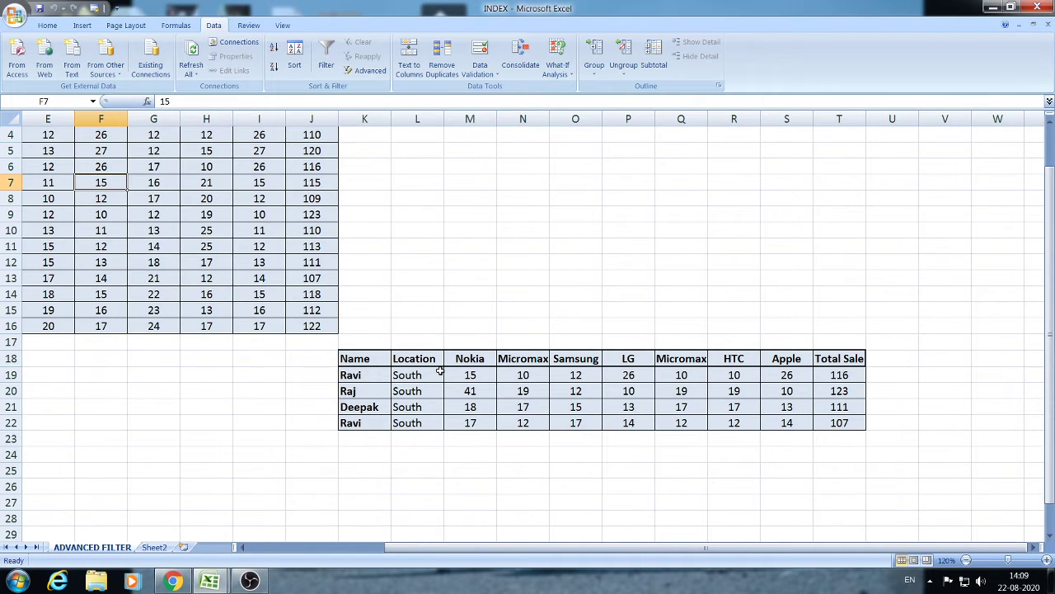
pyautogui.scroll(1, 441, 371)
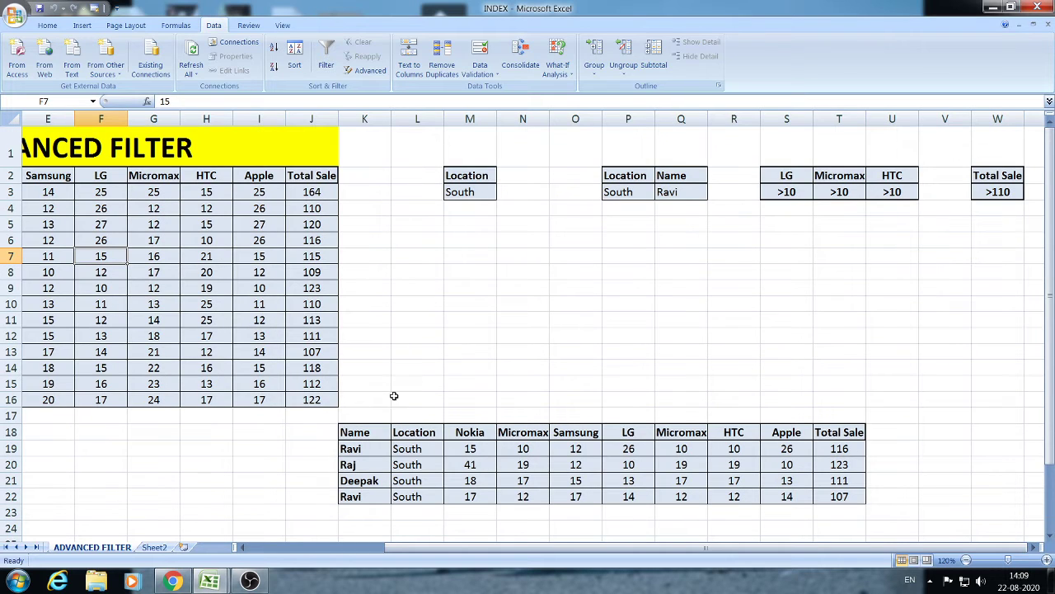
pyautogui.click(454, 394)
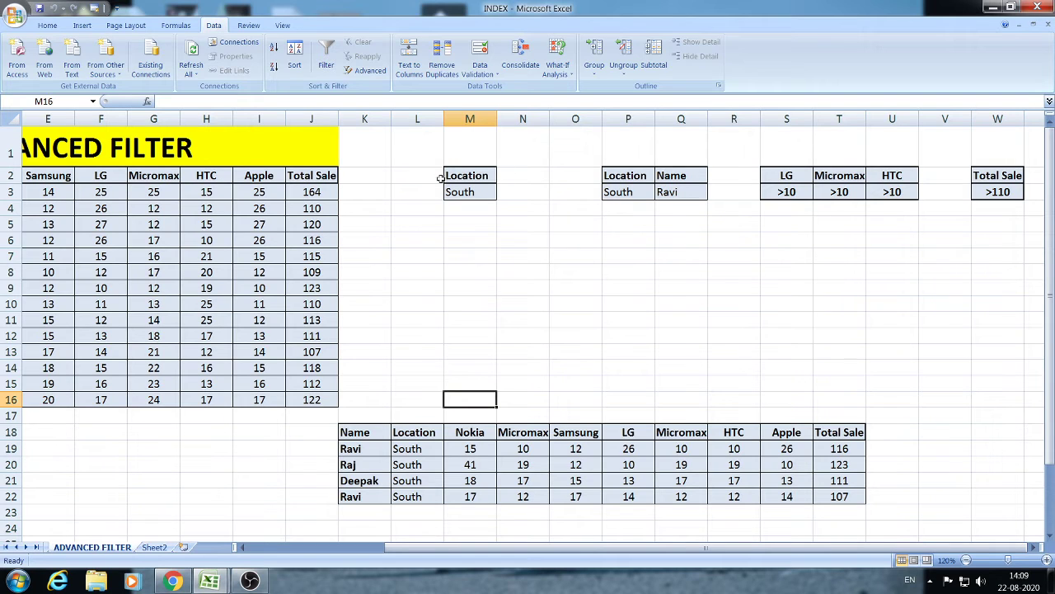
# Start another Advanced Filter on the sales table with the Location and Name criteria in P2:Q3 as its criteria range
pyautogui.click(153, 255)
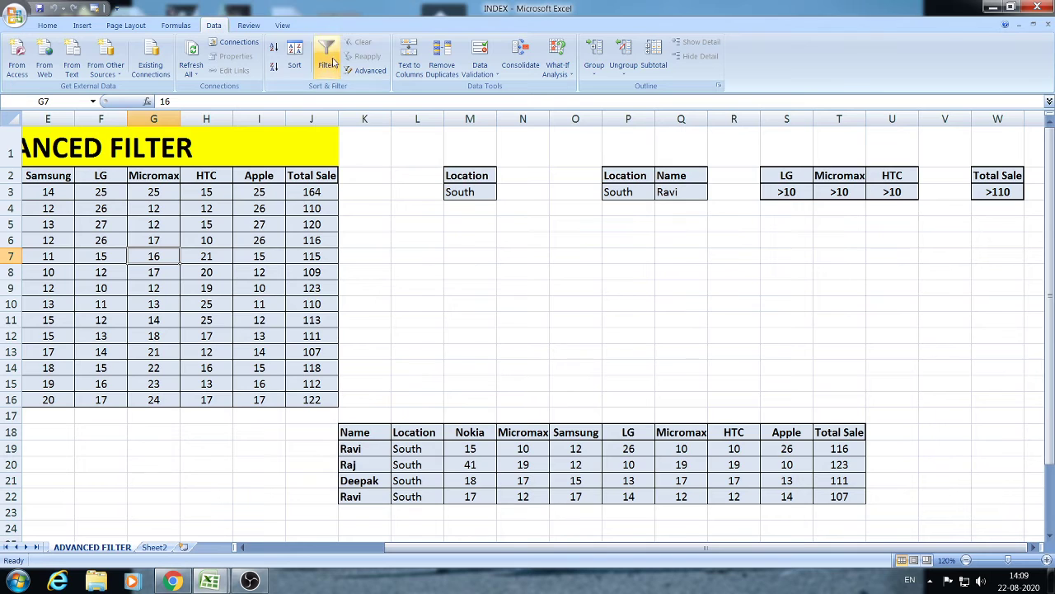
pyautogui.click(371, 69)
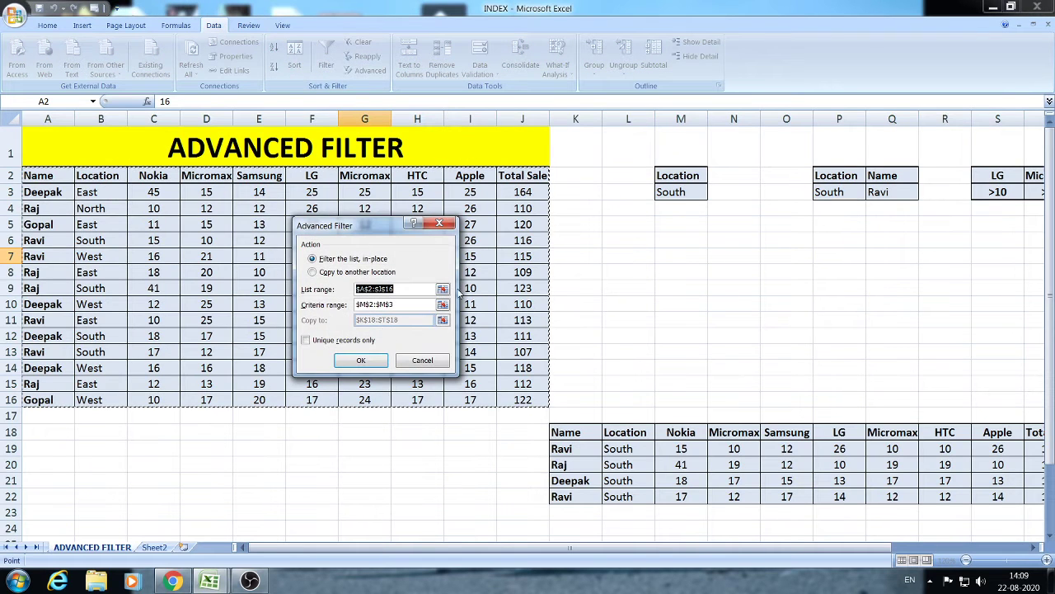
pyautogui.moveTo(399, 304); pyautogui.dragTo(348, 310)
pyautogui.press('BackSpace')
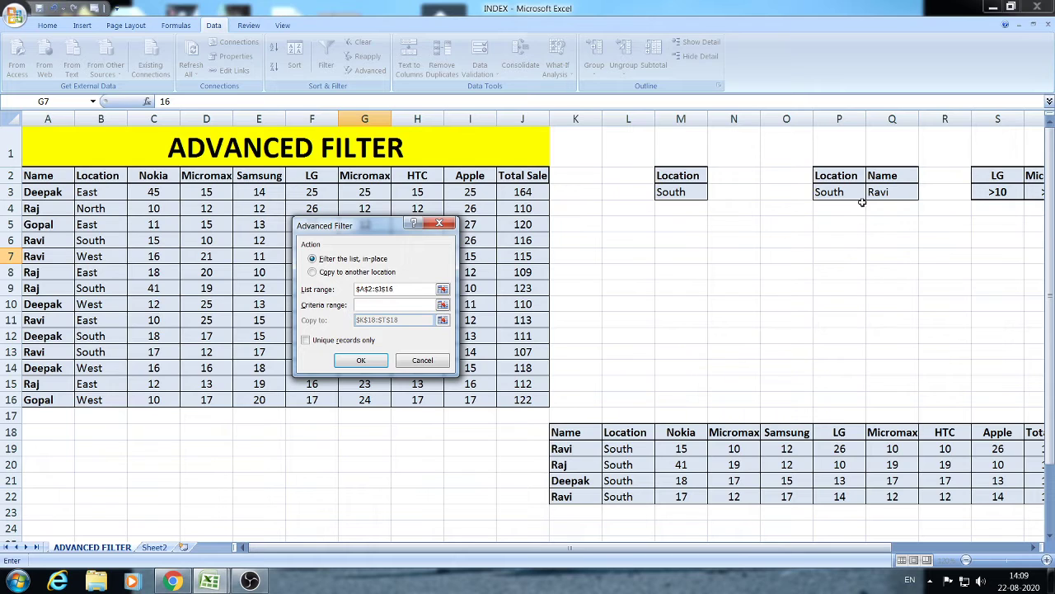
pyautogui.click(846, 179)
pyautogui.moveTo(846, 179); pyautogui.dragTo(891, 192)
# Copy the records matching the Location and Name criteria to another location starting at K25
pyautogui.click(313, 273)
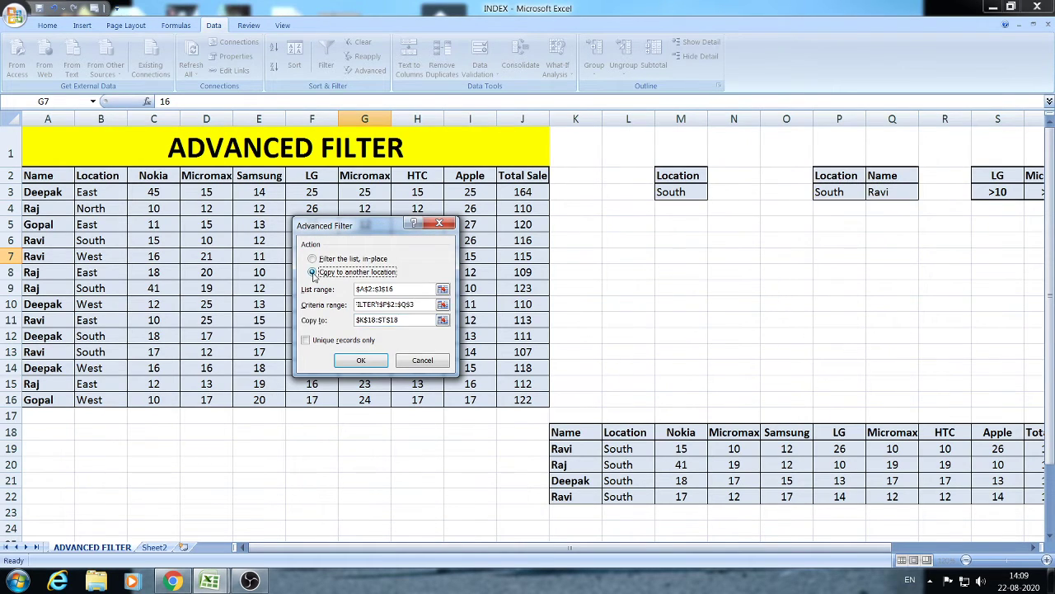
pyautogui.click(399, 320)
pyautogui.moveTo(355, 321); pyautogui.dragTo(400, 321)
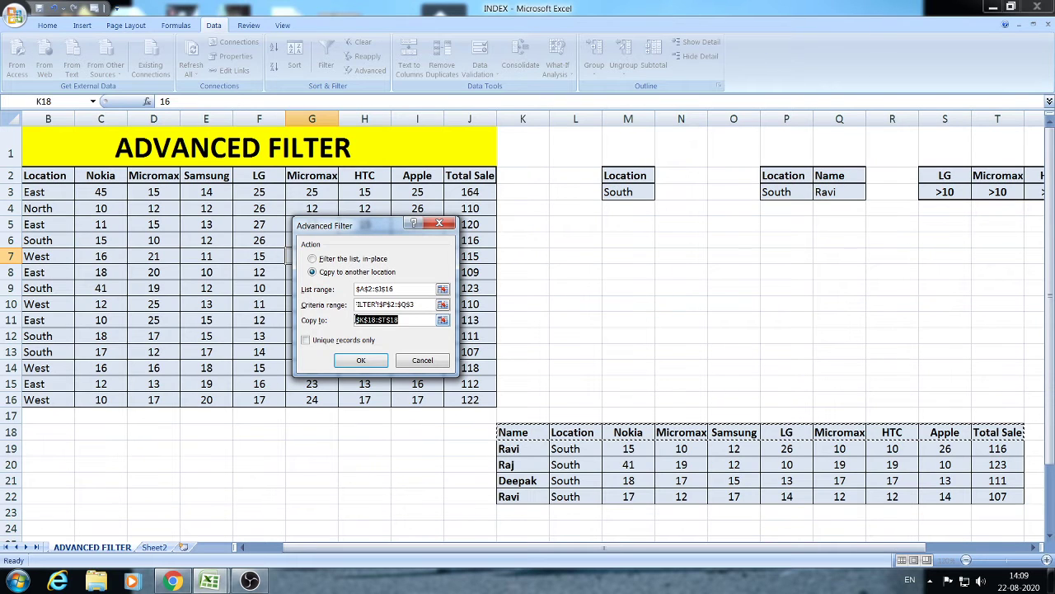
pyautogui.press('BackSpace')
pyautogui.scroll(-3, 489, 360)
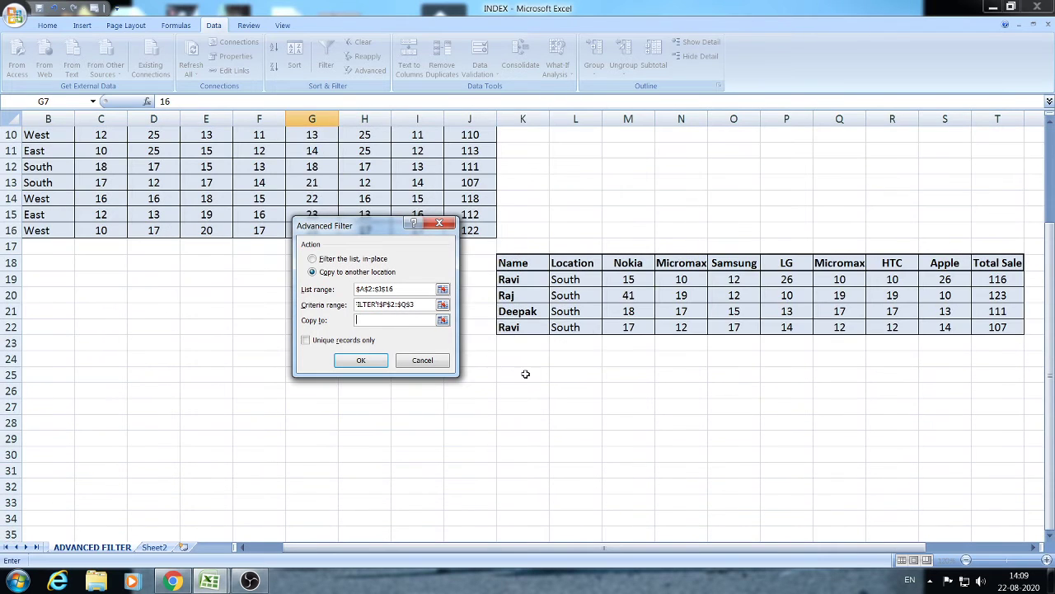
pyautogui.click(525, 375)
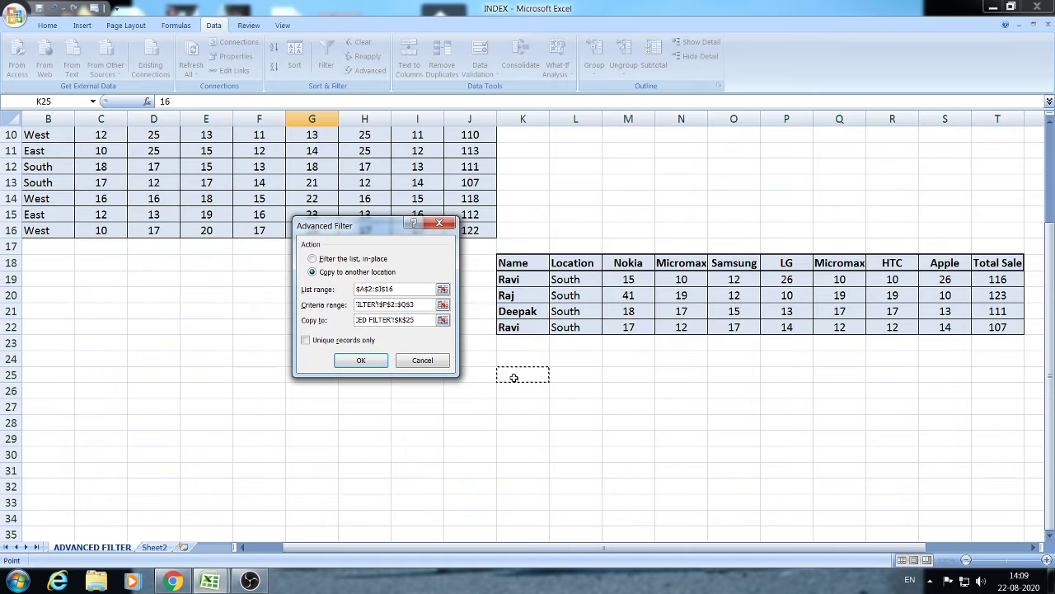
pyautogui.click(373, 363)
pyautogui.scroll(-1, 660, 437)
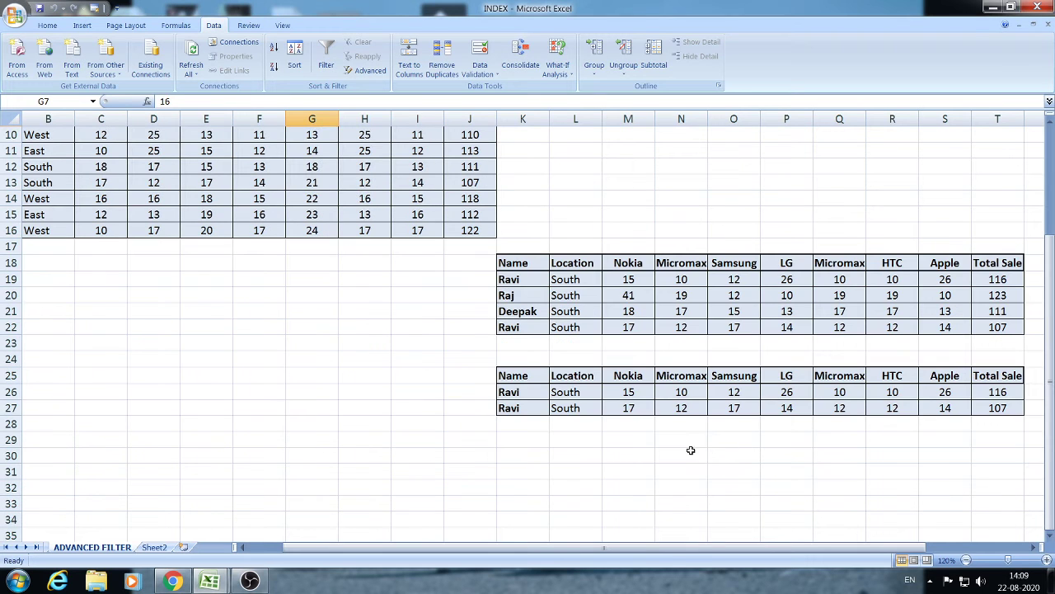
pyautogui.click(690, 450)
pyautogui.click(573, 389)
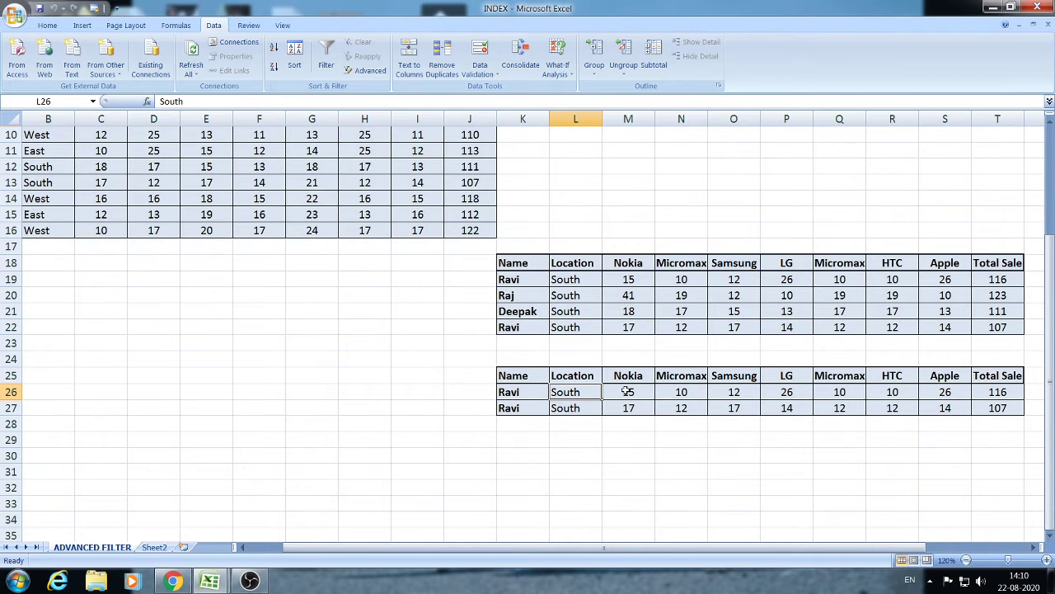
# Go to the LG, Micromax and HTC criteria block and select its LG header in S2
pyautogui.scroll(3, 626, 392)
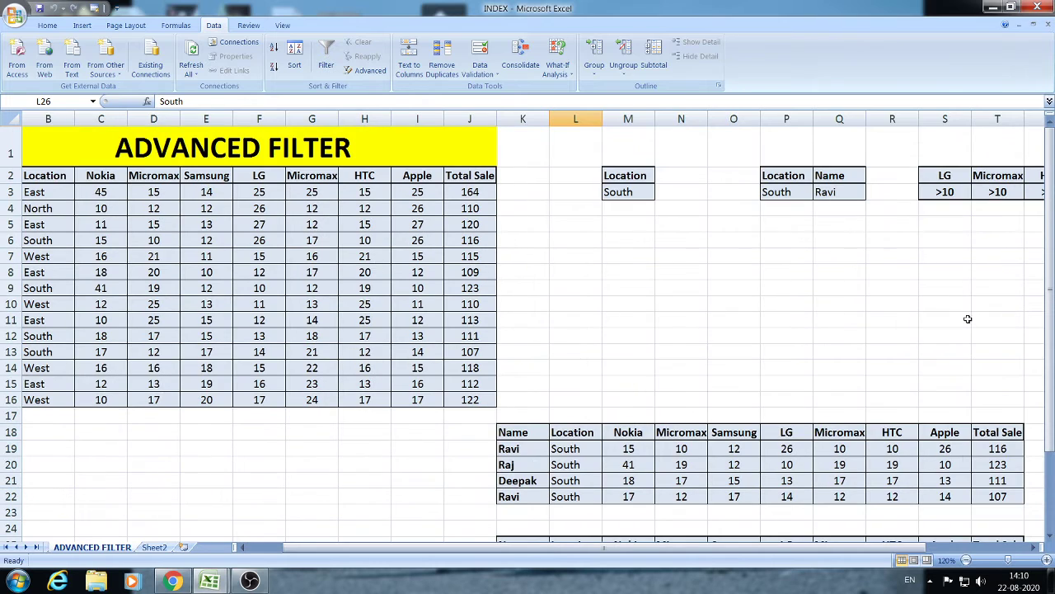
pyautogui.moveTo(878, 547); pyautogui.dragTo(947, 547)
pyautogui.click(859, 174)
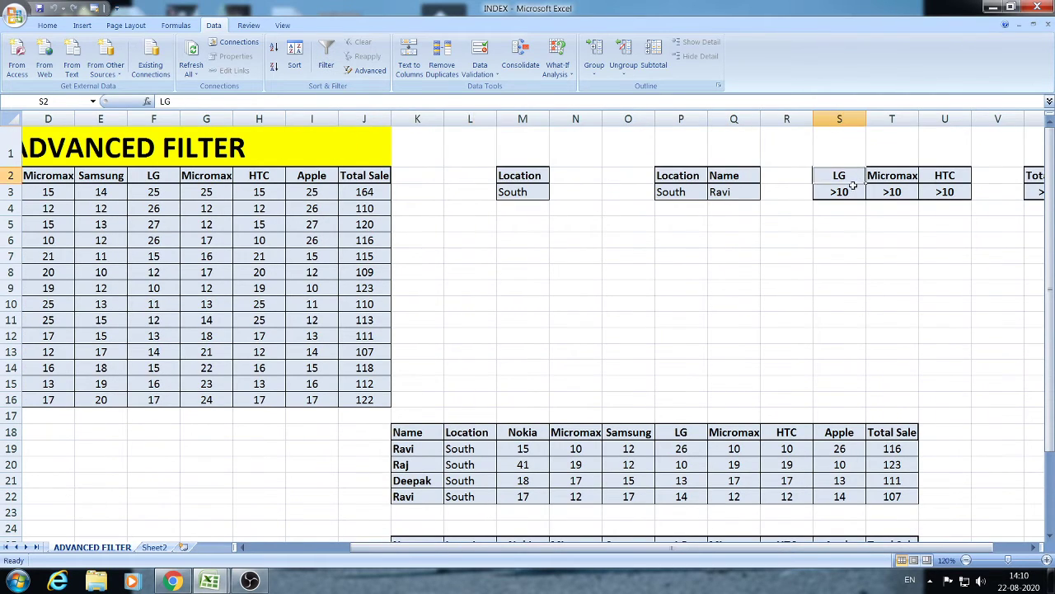
# Start an Advanced Filter on the sales table with the LG, Micromax and HTC criteria in S2:U3 as its criteria range
pyautogui.click(851, 192)
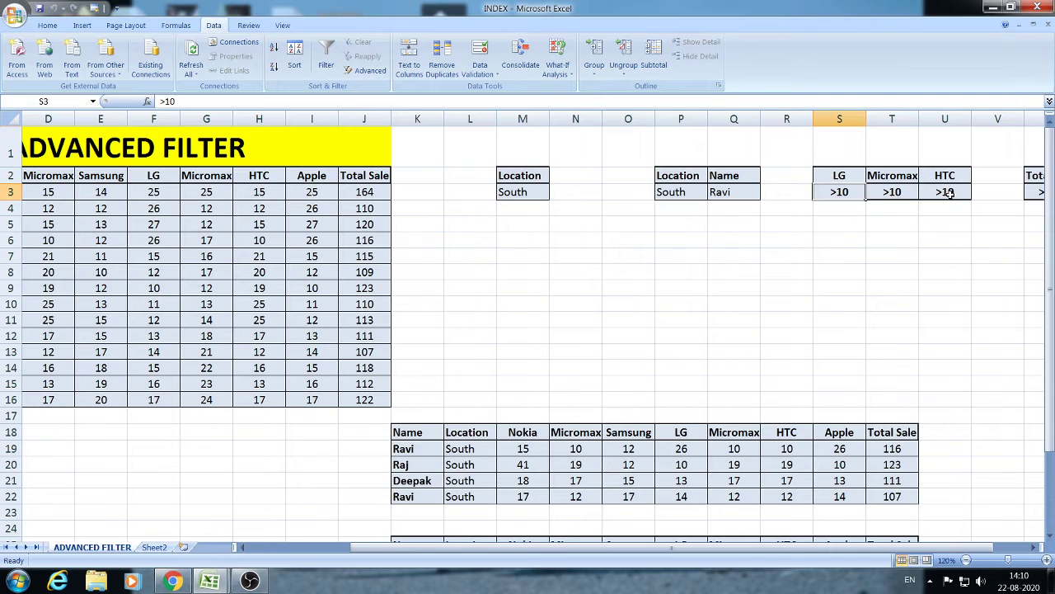
pyautogui.click(287, 245)
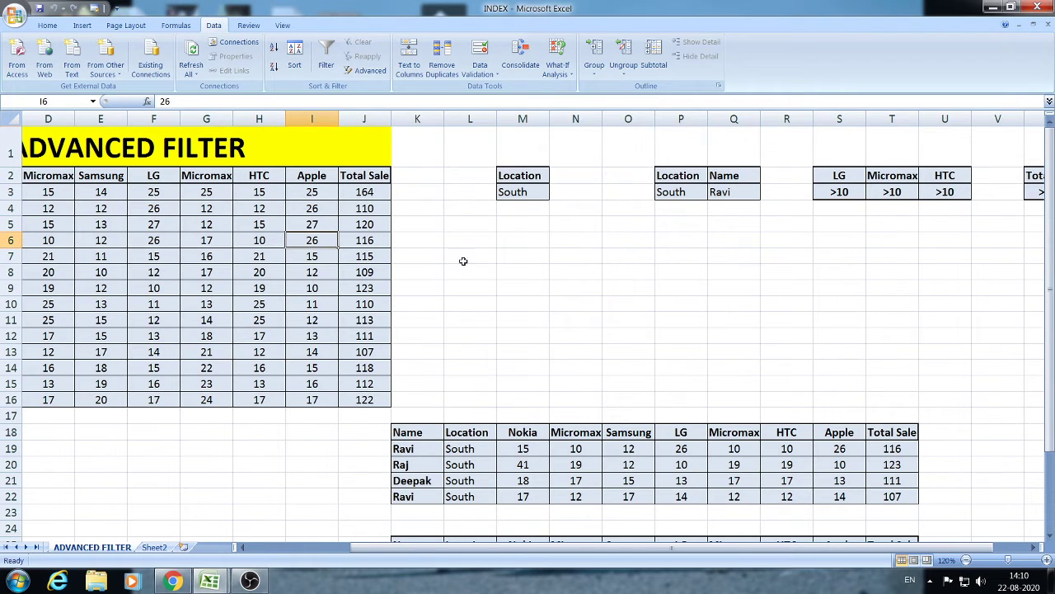
pyautogui.click(218, 252)
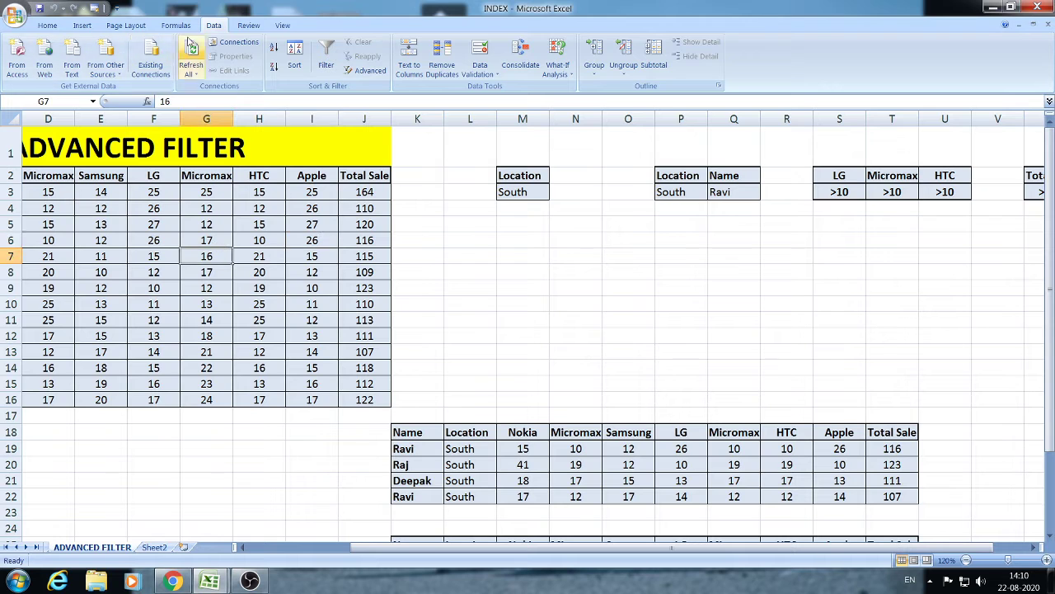
pyautogui.click(363, 71)
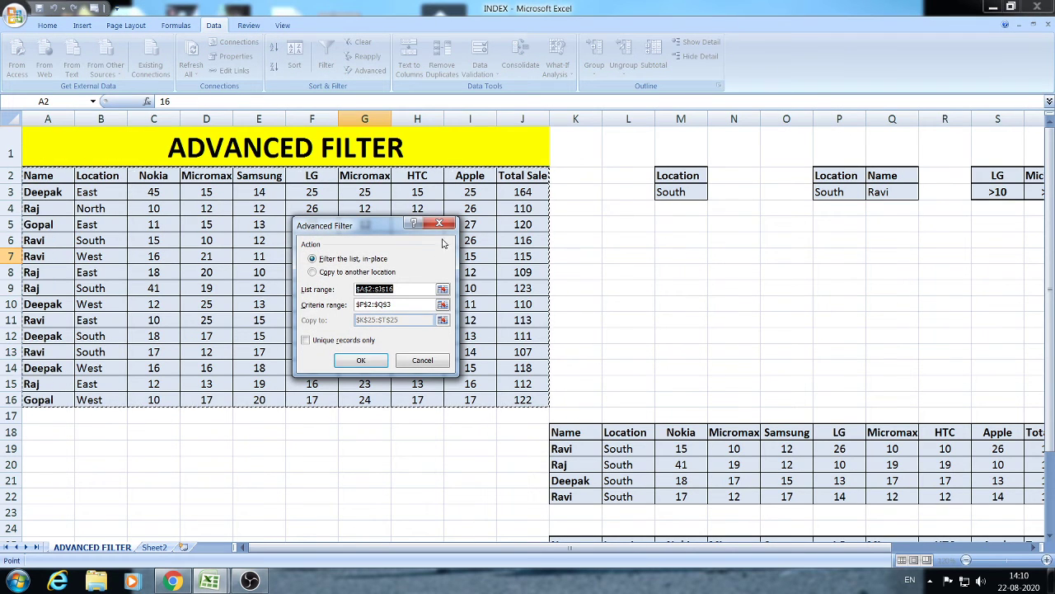
pyautogui.click(398, 305)
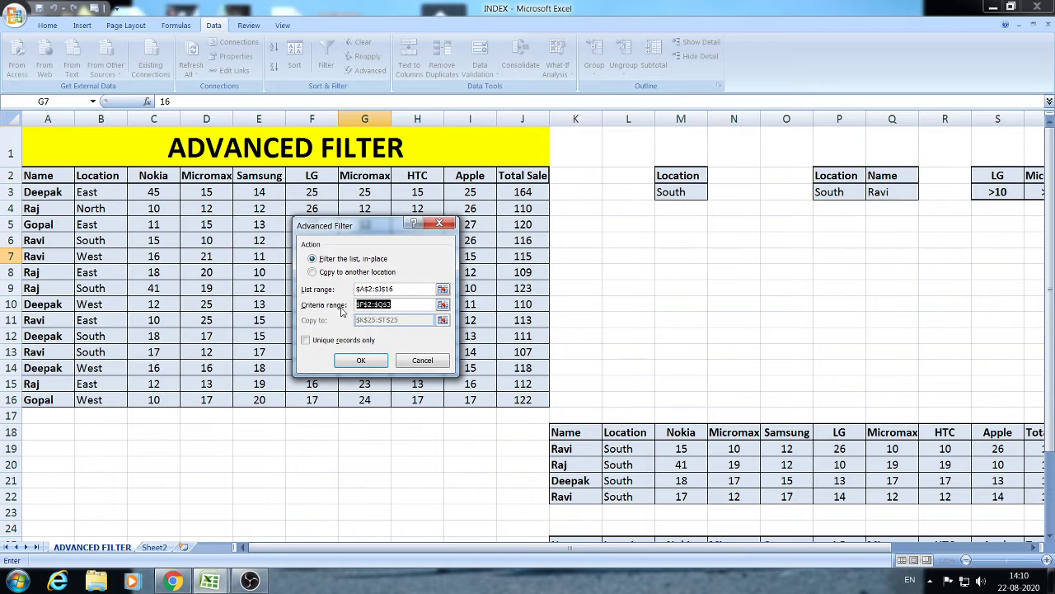
pyautogui.press('BackSpace')
pyautogui.moveTo(796, 550); pyautogui.dragTo(891, 550)
pyautogui.moveTo(841, 175); pyautogui.dragTo(925, 192)
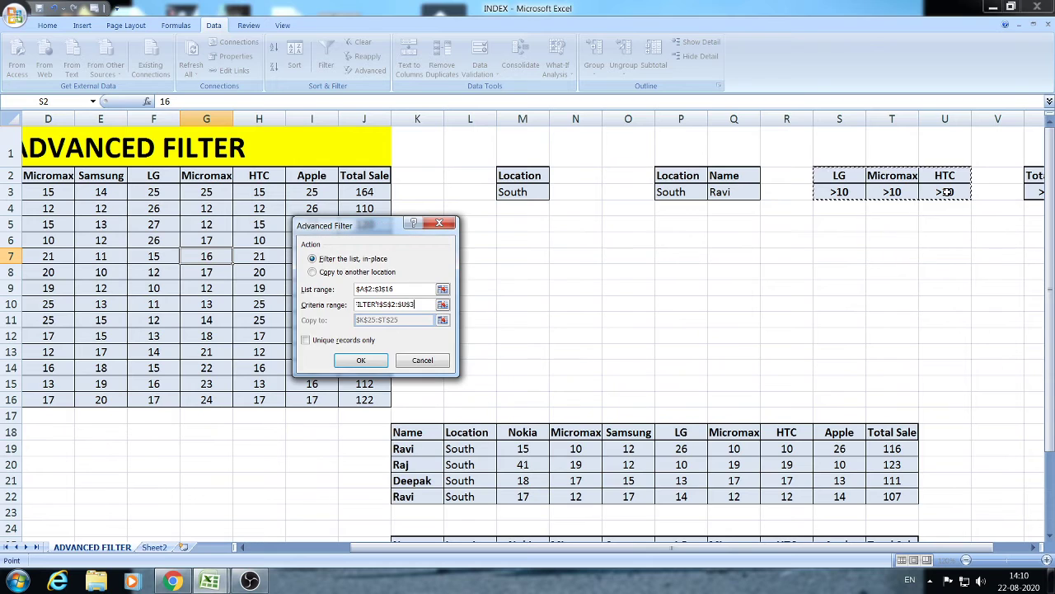
# Copy the records matching the LG, Micromax and HTC criteria to another location starting at K30
pyautogui.click(312, 272)
pyautogui.moveTo(398, 320); pyautogui.dragTo(359, 309)
pyautogui.press('BackSpace')
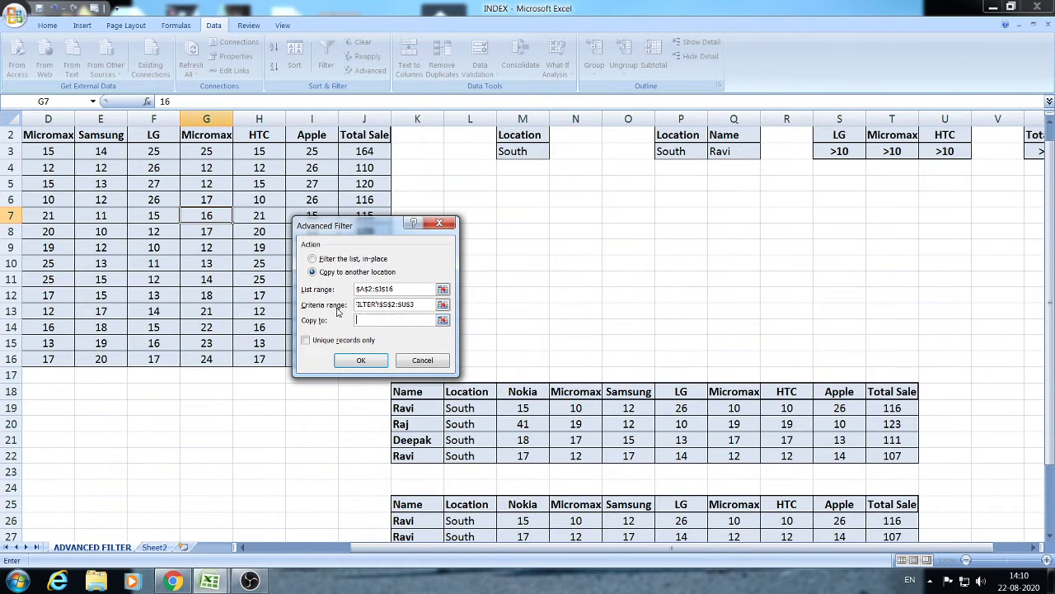
pyautogui.scroll(-3, 462, 318)
pyautogui.click(420, 437)
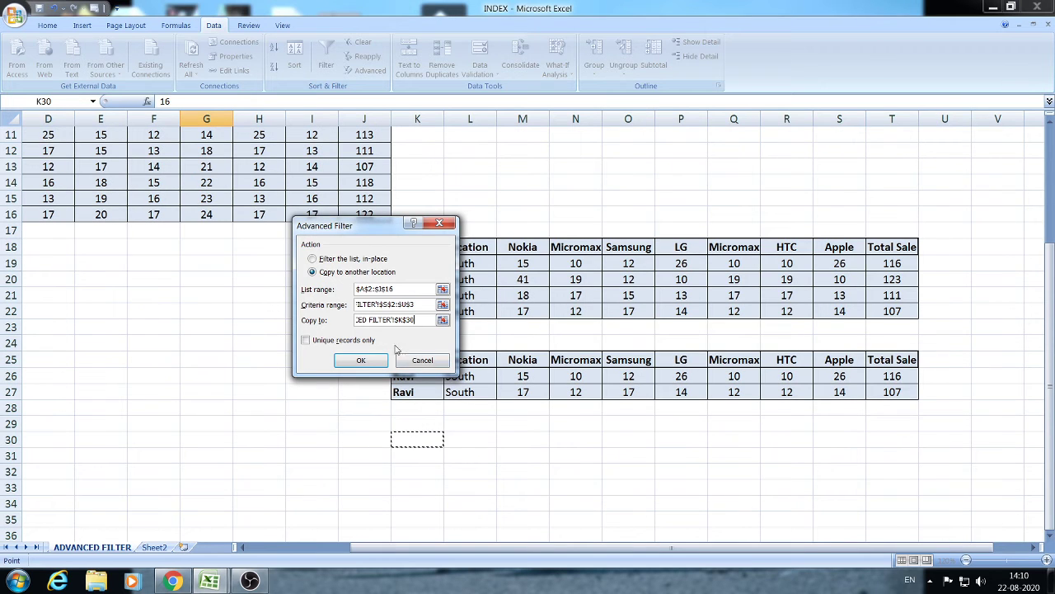
pyautogui.click(360, 360)
# Check the LG, Micromax and HTC columns of the records extracted at K30 against the criteria in S2:U3
pyautogui.scroll(-3, 566, 357)
pyautogui.scroll(-3, 566, 357)
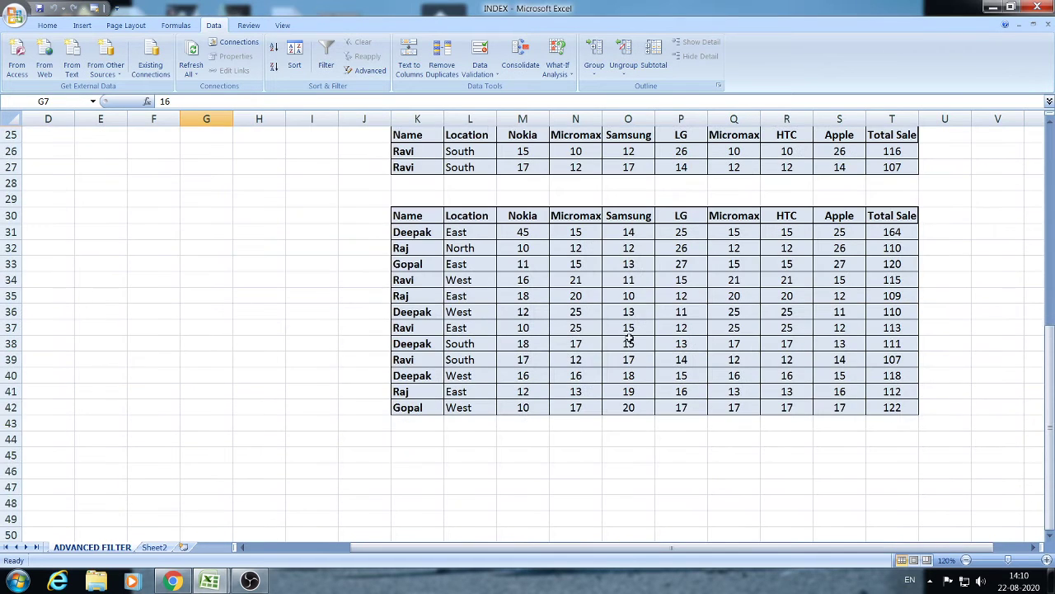
pyautogui.click(712, 267)
pyautogui.click(647, 220)
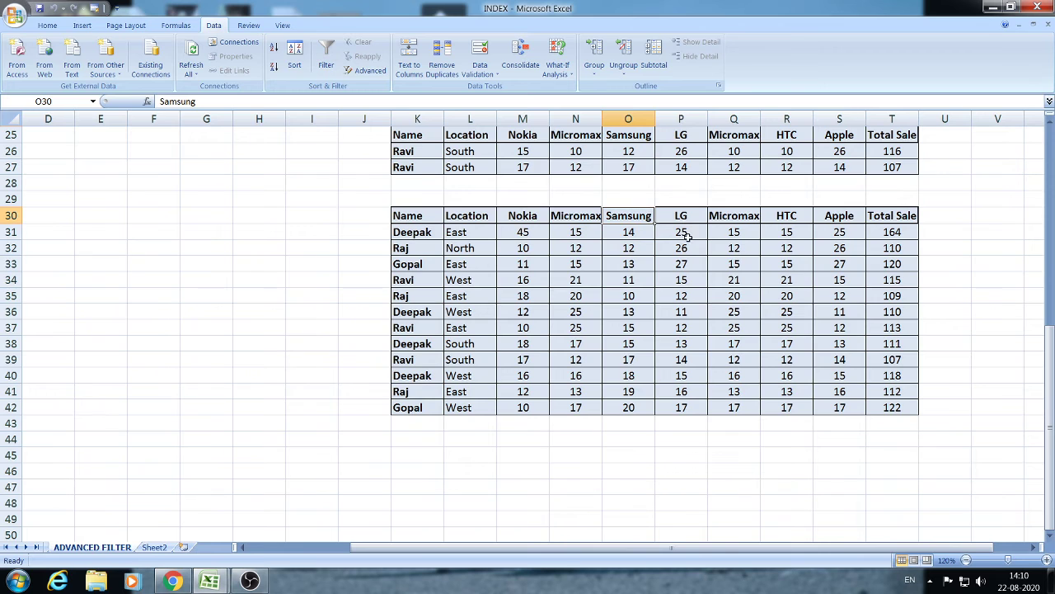
pyautogui.scroll(8, 684, 233)
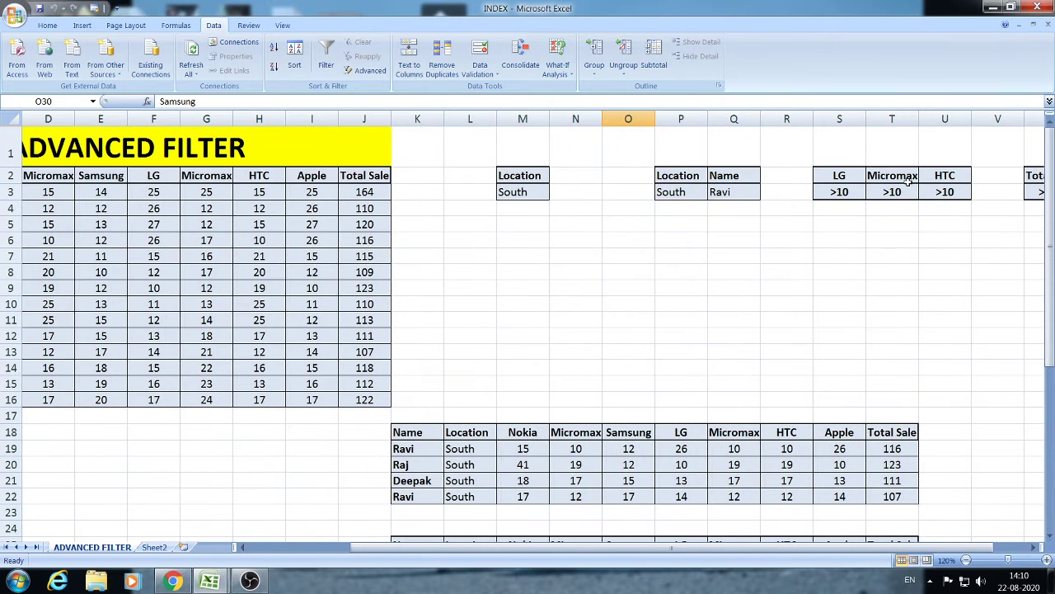
pyautogui.scroll(-7, 808, 271)
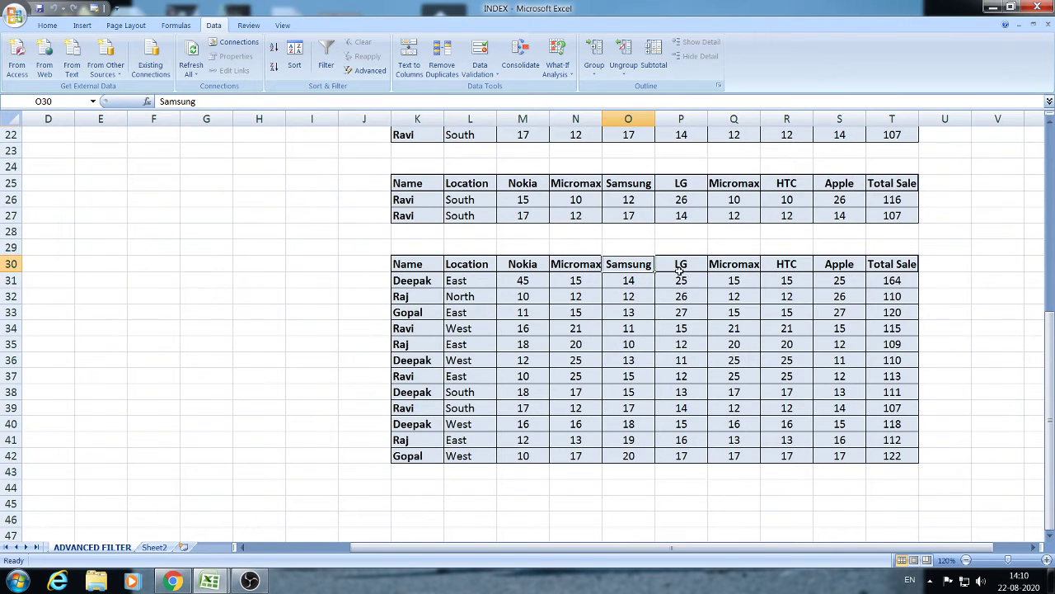
pyautogui.moveTo(681, 280); pyautogui.dragTo(681, 453)
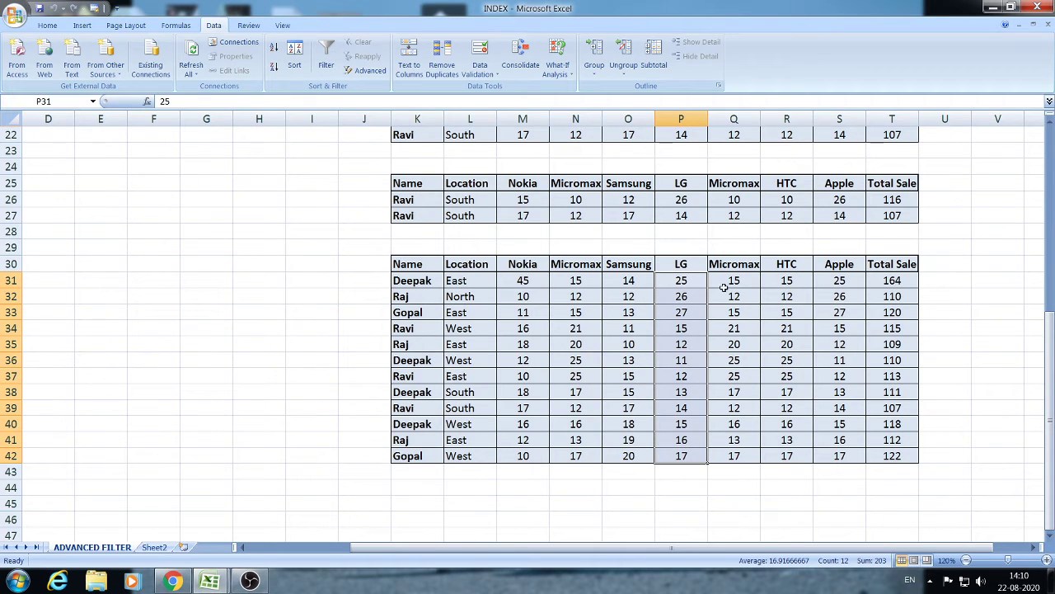
pyautogui.moveTo(736, 273); pyautogui.dragTo(733, 450)
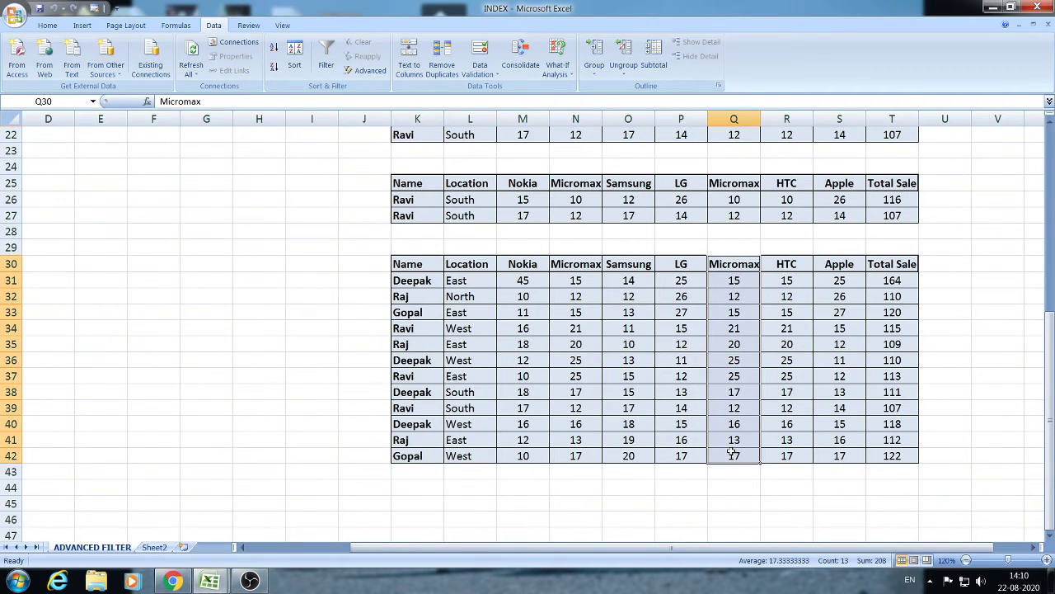
pyautogui.moveTo(797, 261); pyautogui.dragTo(790, 455)
pyautogui.click(795, 333)
pyautogui.scroll(4, 795, 338)
pyautogui.scroll(3, 796, 338)
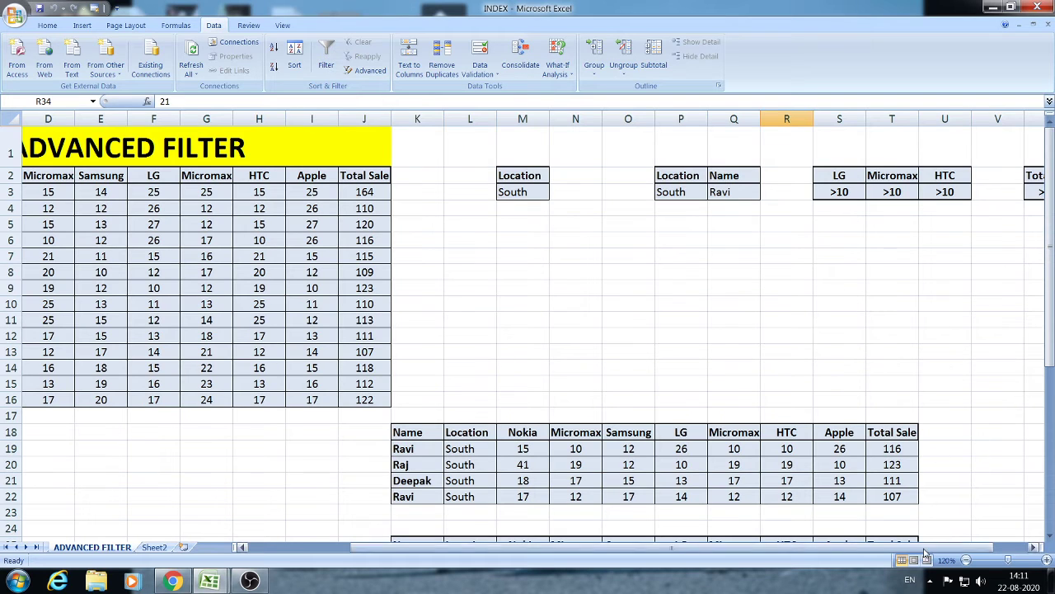
# Start another Advanced Filter on the sales table with the Total Sale criterion in W2:W3 as its criteria range
pyautogui.moveTo(924, 547); pyautogui.dragTo(963, 548)
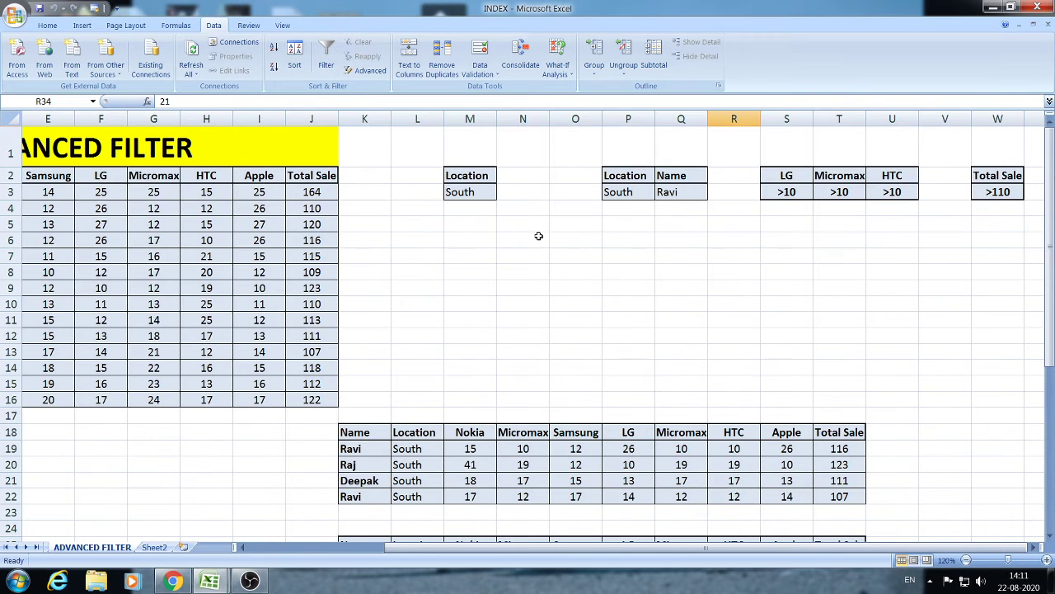
pyautogui.scroll(-1, 277, 190)
pyautogui.click(277, 190)
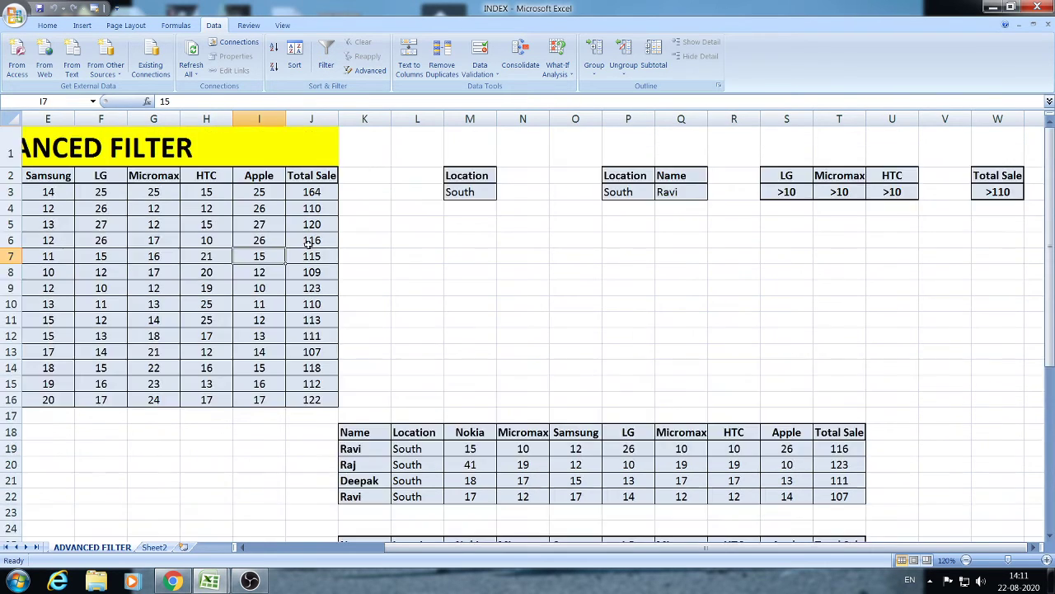
pyautogui.scroll(1, 305, 227)
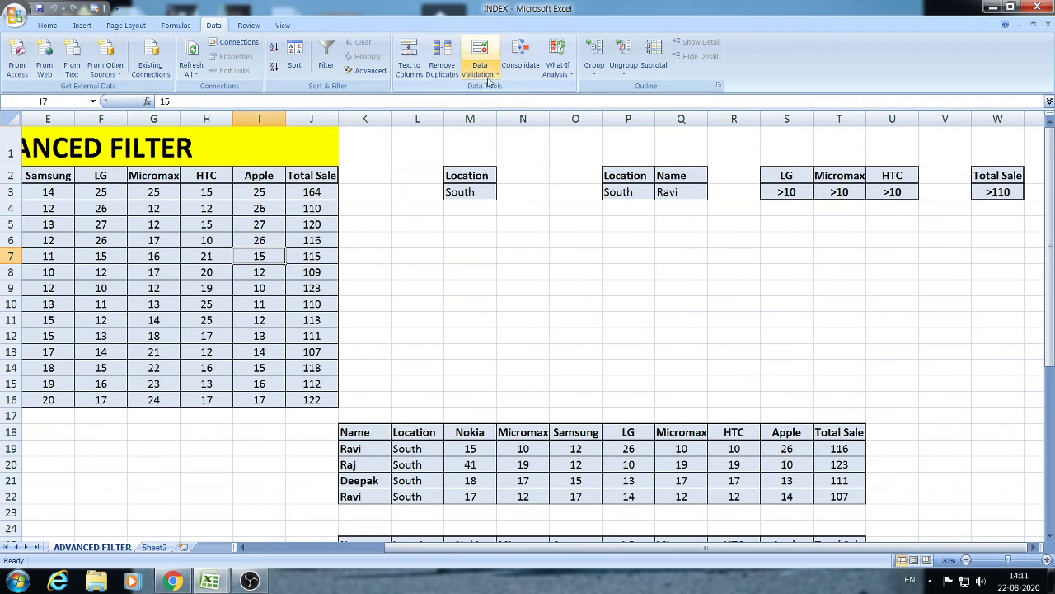
pyautogui.click(373, 73)
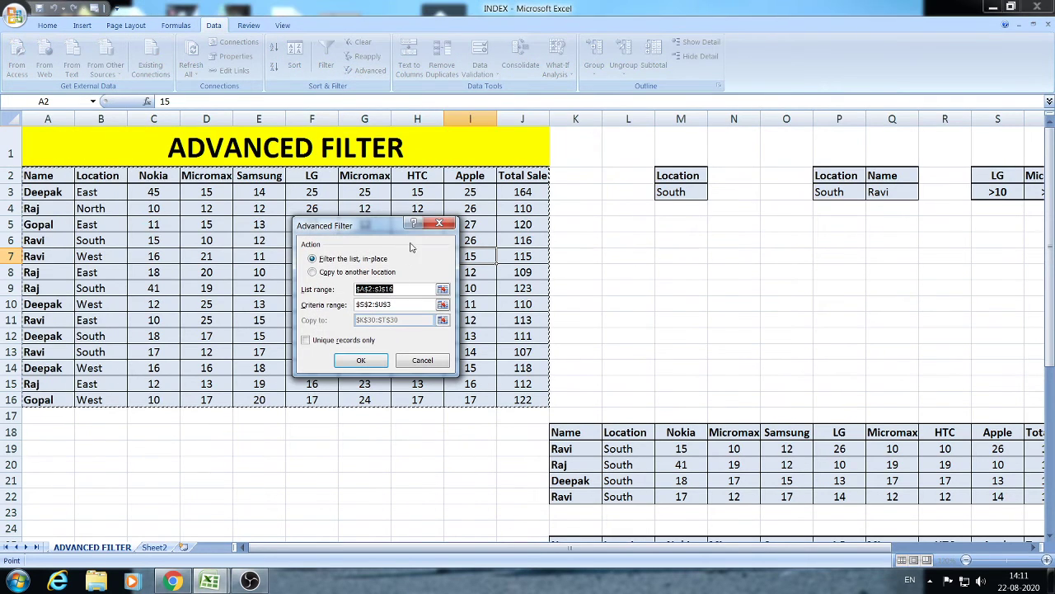
pyautogui.click(402, 307)
pyautogui.moveTo(355, 304); pyautogui.dragTo(402, 304)
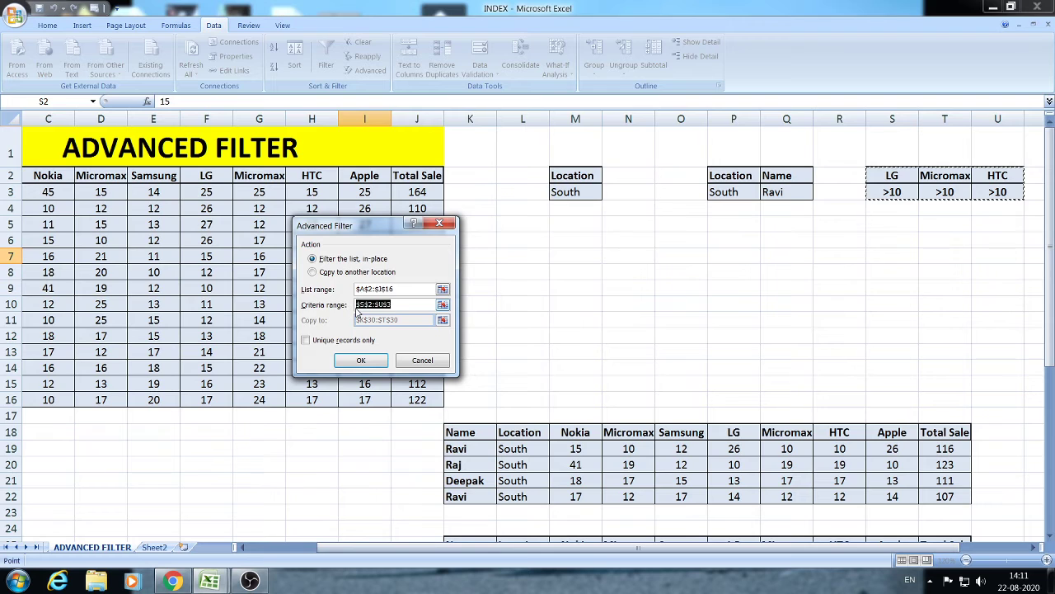
pyautogui.press('BackSpace')
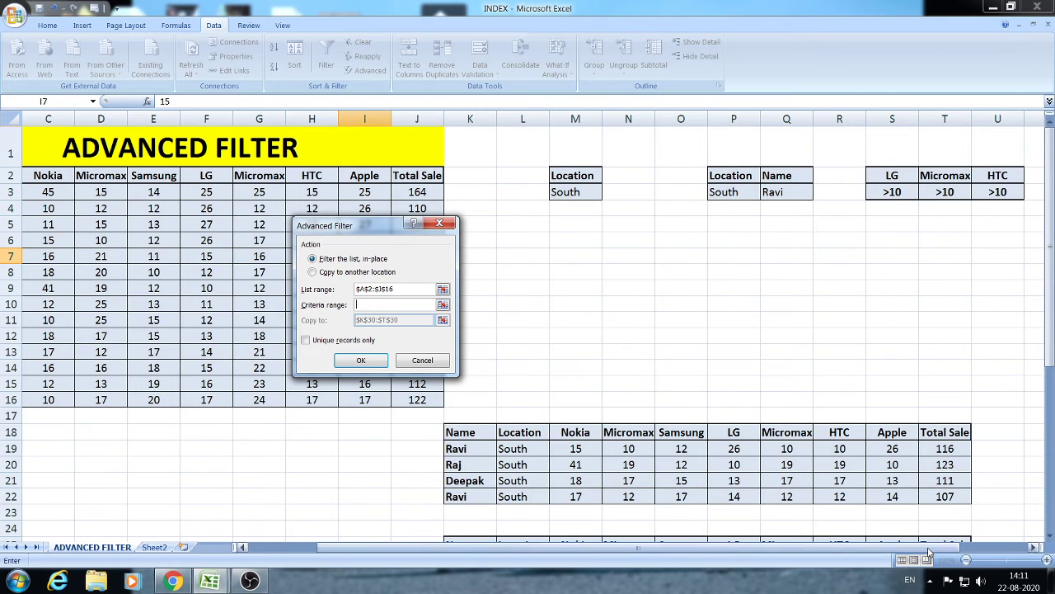
pyautogui.click(1033, 546)
pyautogui.click(1034, 546)
pyautogui.moveTo(989, 176); pyautogui.dragTo(996, 193)
# Copy the records matching the Total Sale criterion to another location starting at K46
pyautogui.click(317, 274)
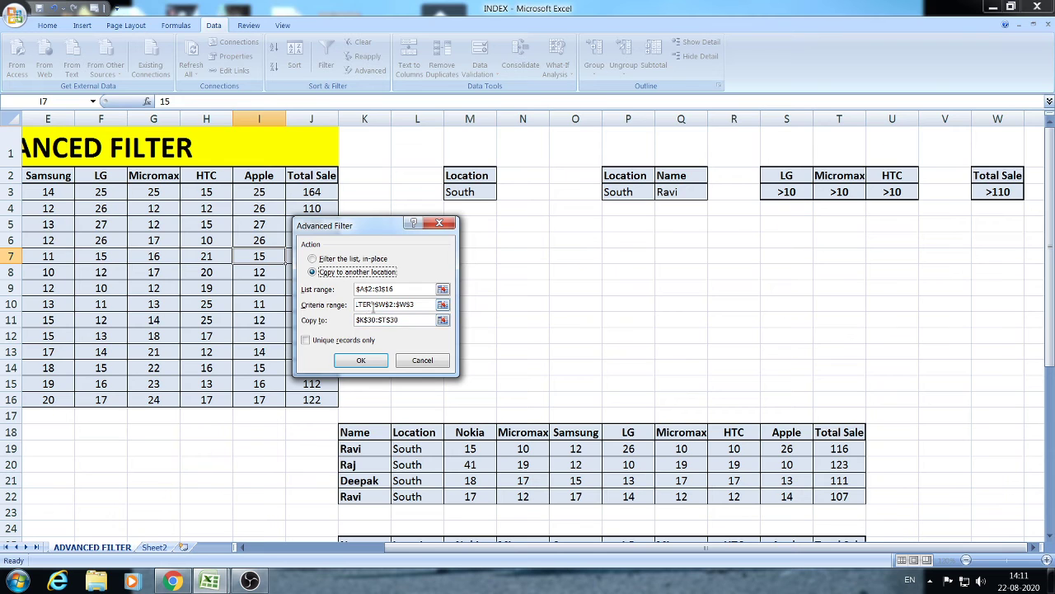
pyautogui.moveTo(402, 320); pyautogui.dragTo(342, 323)
pyautogui.press('BackSpace')
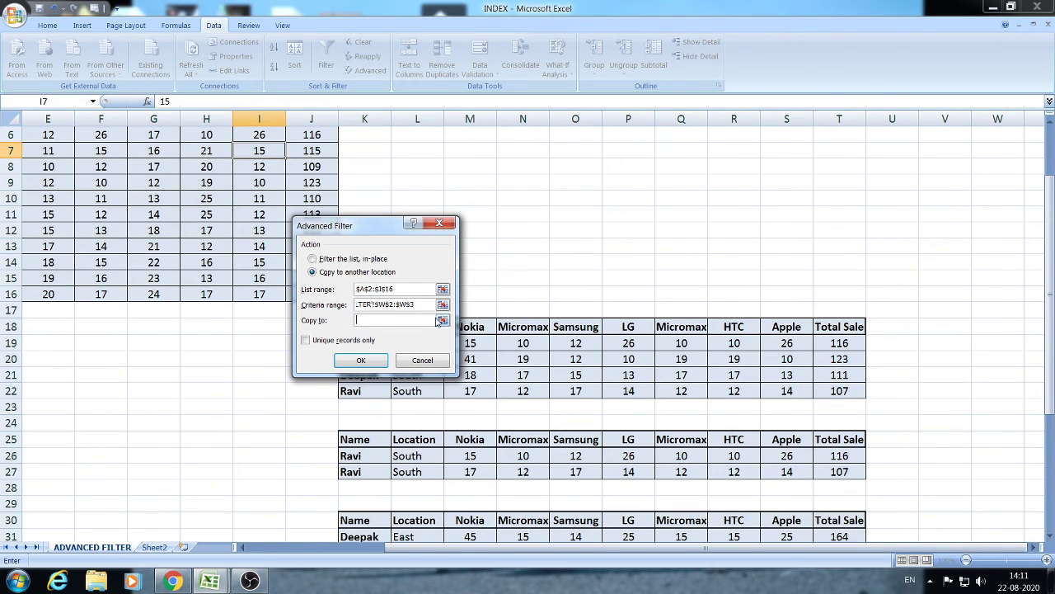
pyautogui.scroll(-8, 495, 322)
pyautogui.click(377, 394)
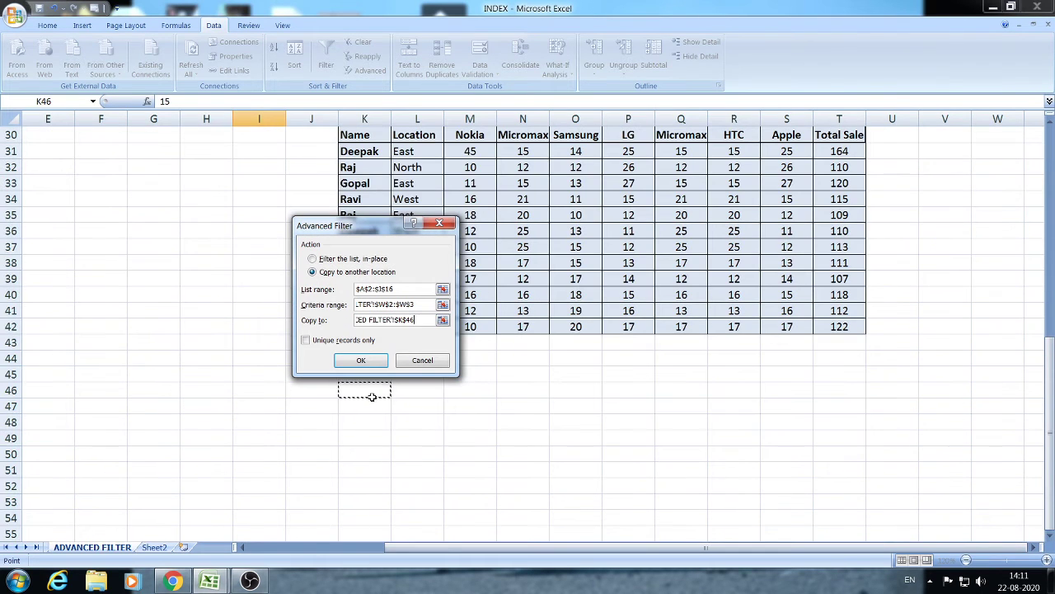
pyautogui.click(360, 360)
# Check the Total Sale values in T47:T56 of the extracted records against the >110 criterion
pyautogui.scroll(-9, 572, 400)
pyautogui.scroll(1, 573, 401)
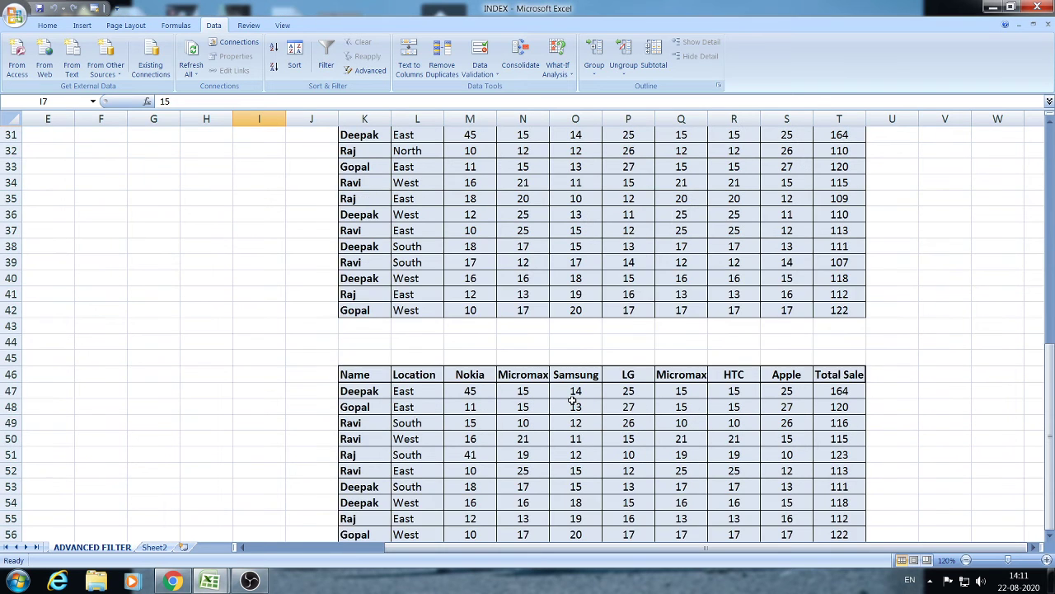
pyautogui.scroll(-2, 572, 401)
pyautogui.moveTo(856, 300); pyautogui.dragTo(851, 438)
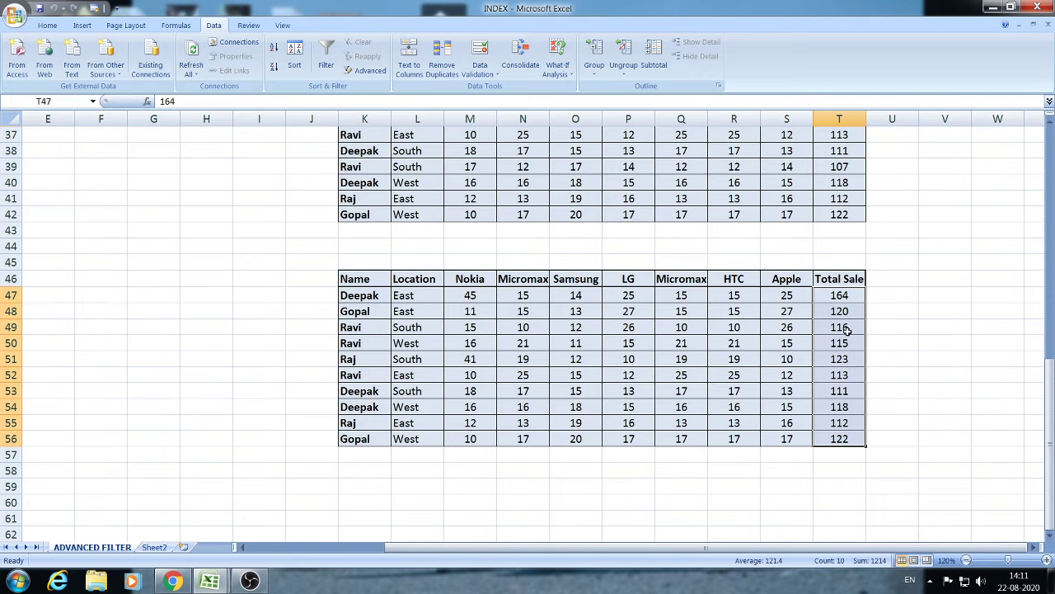
pyautogui.click(844, 296)
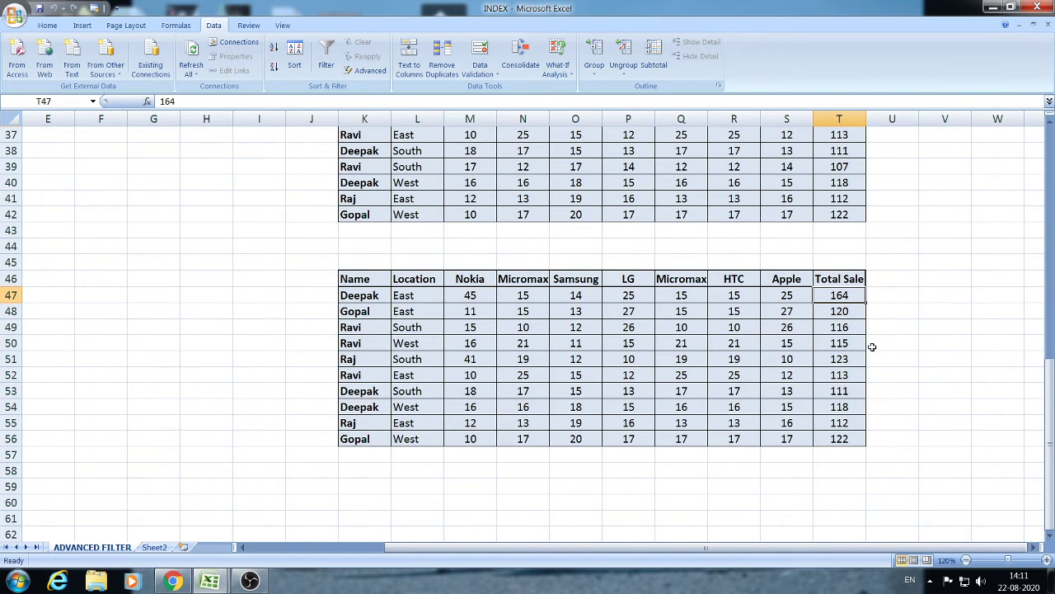
pyautogui.scroll(11, 870, 345)
pyautogui.scroll(1, 872, 348)
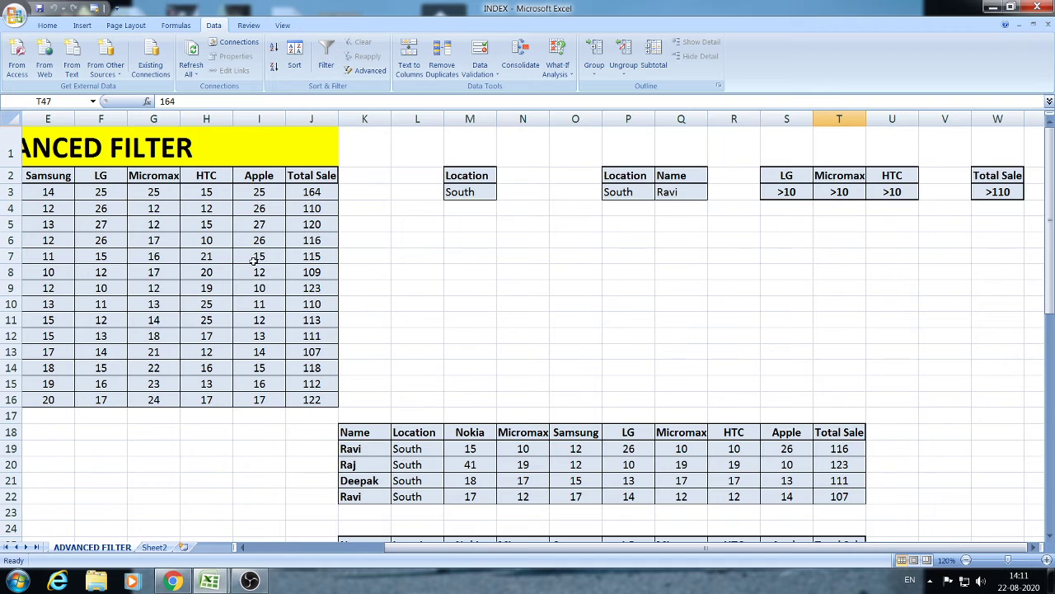
# Go to the empty Sheet2 and select cell A2
pyautogui.click(155, 547)
pyautogui.click(128, 248)
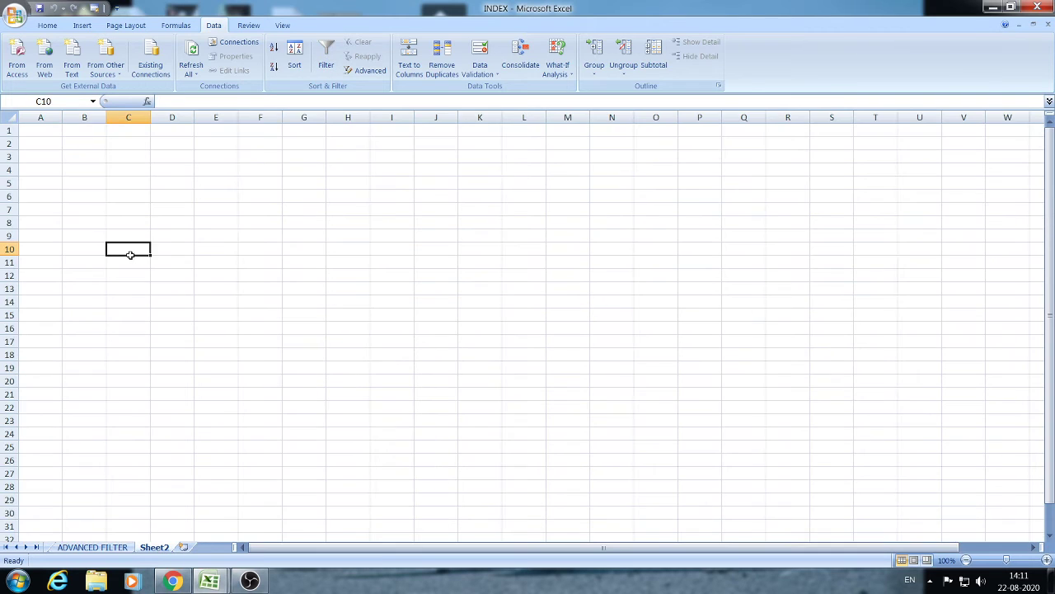
pyautogui.click(92, 197)
pyautogui.click(73, 156)
pyautogui.click(48, 143)
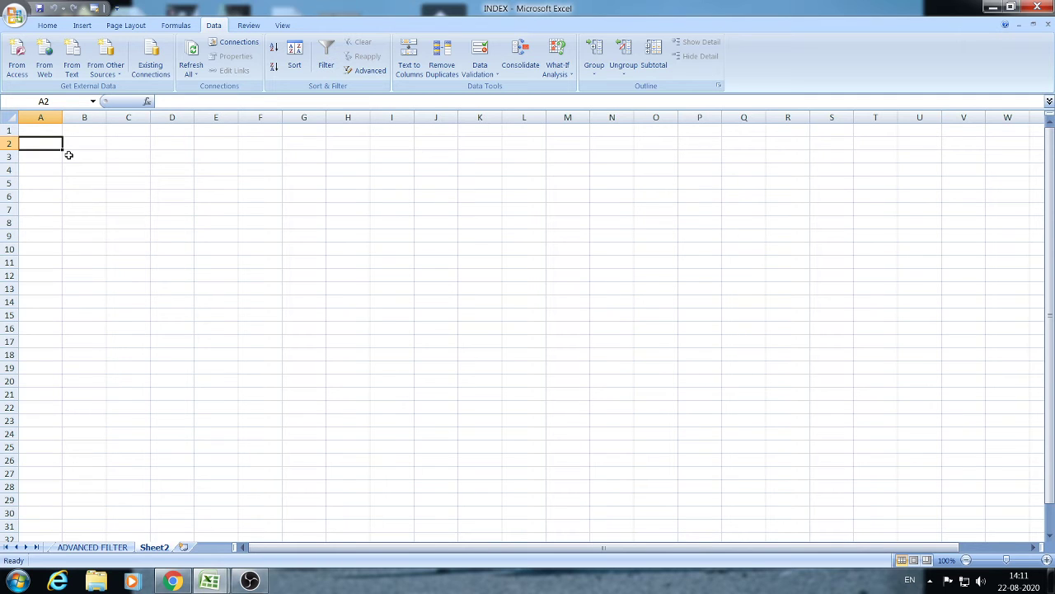
# Start an Advanced Filter on the ADVANCED FILTER sheet's sales table with the Location criterion in M2:M3 as its criteria range
pyautogui.click(93, 547)
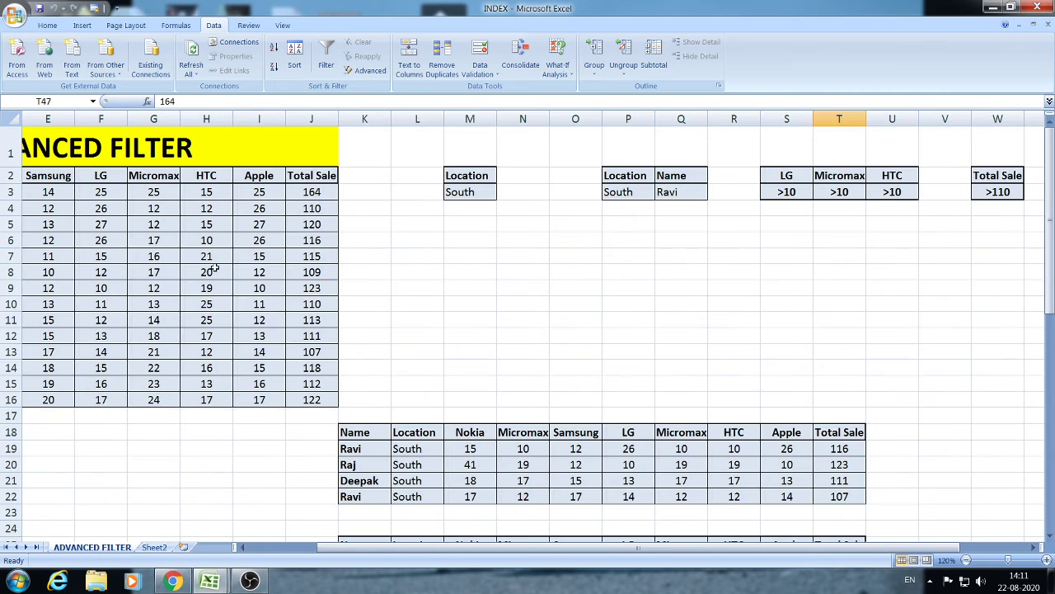
pyautogui.click(154, 264)
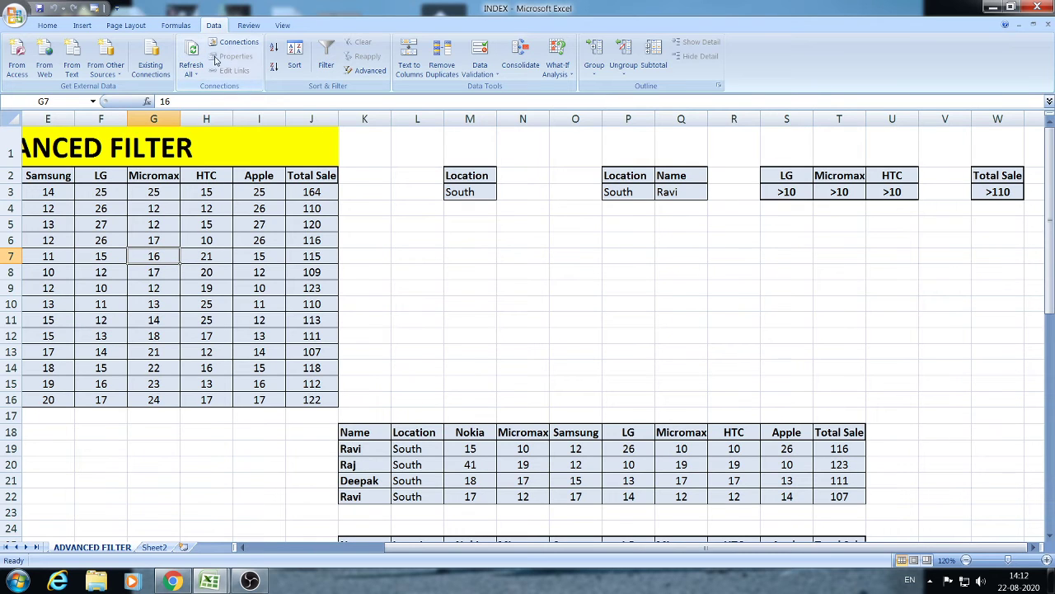
pyautogui.click(363, 70)
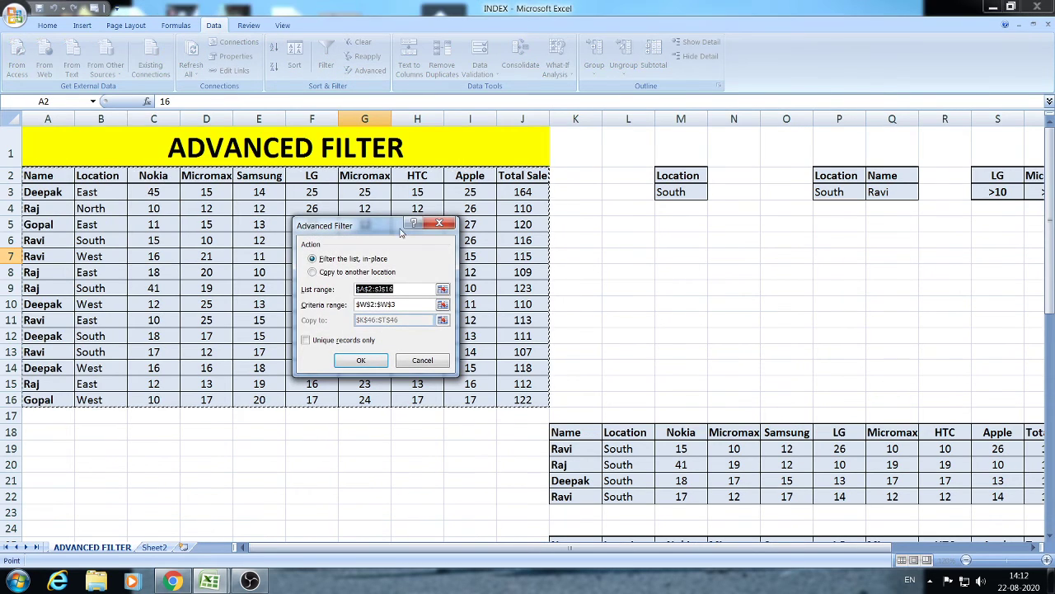
pyautogui.click(408, 304)
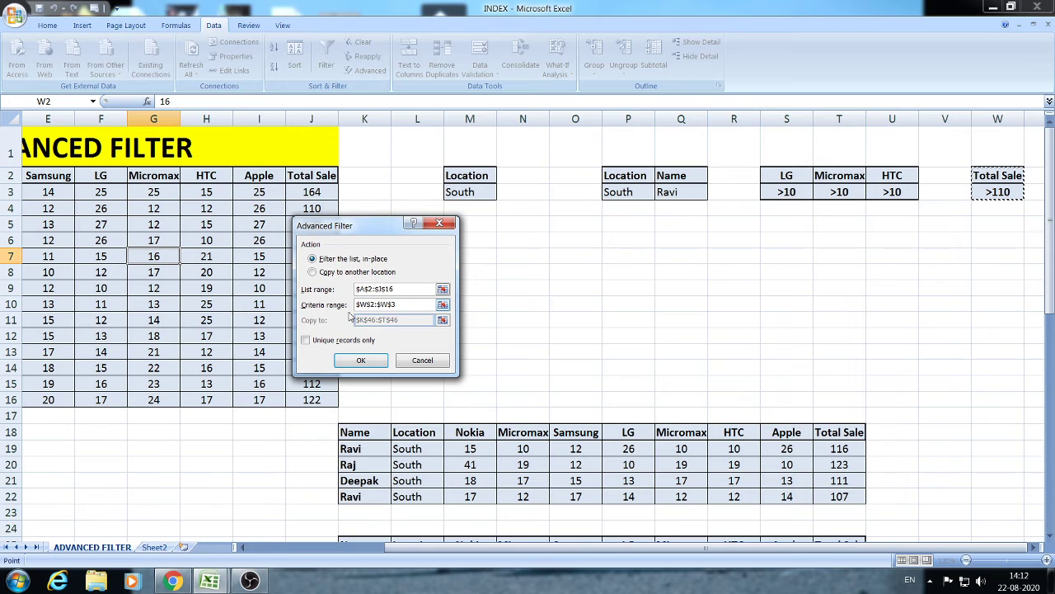
pyautogui.hotkey('shift', 'Home')
pyautogui.press('BackSpace')
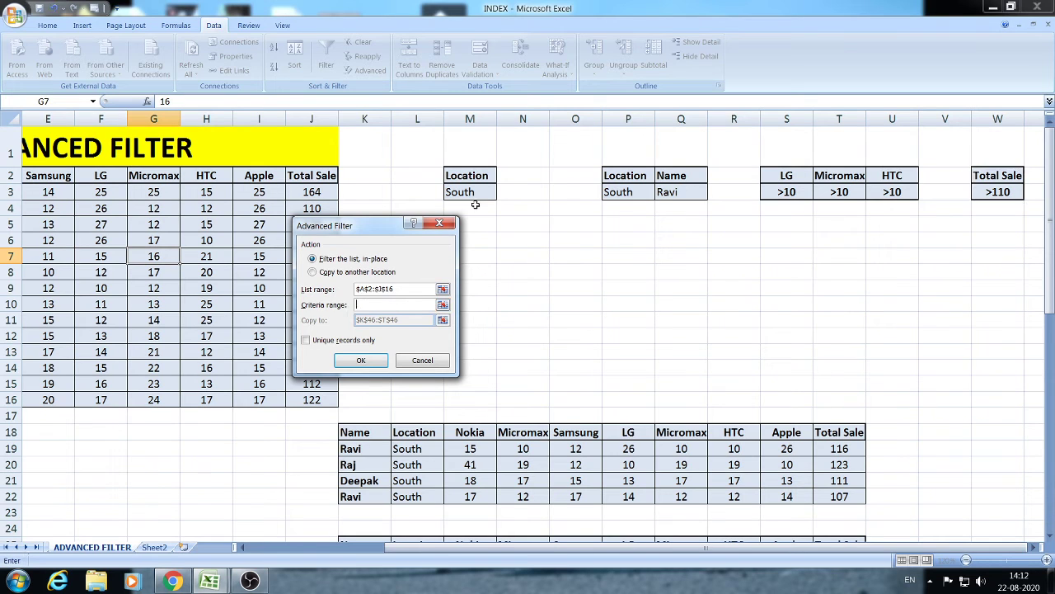
pyautogui.moveTo(476, 173); pyautogui.dragTo(472, 192)
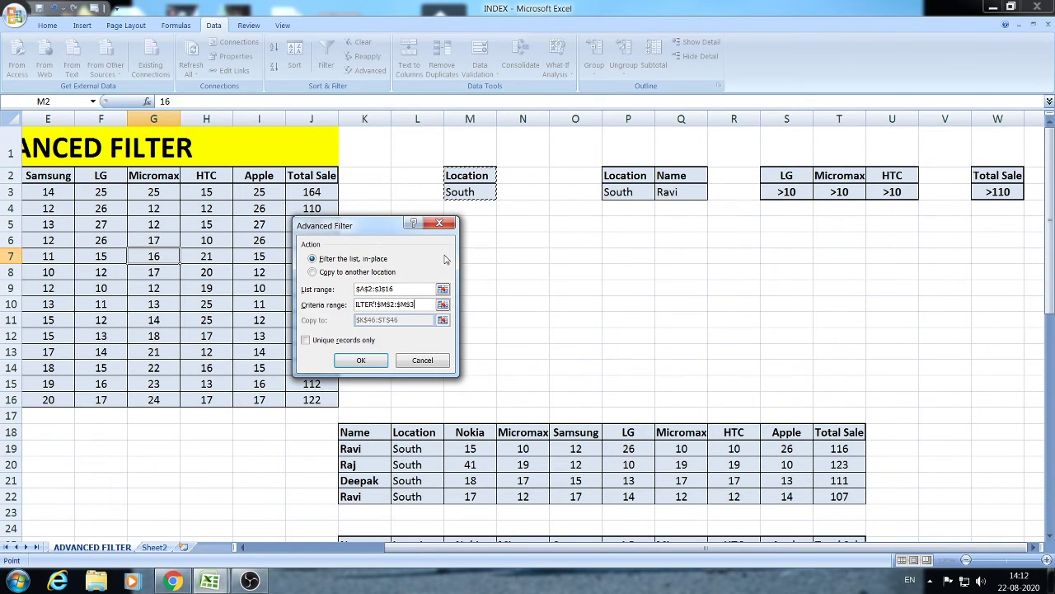
# Try to copy the records matching the Location criterion from the ADVANCED FILTER sheet to cell A1 of Sheet2
pyautogui.click(313, 272)
pyautogui.moveTo(401, 319); pyautogui.dragTo(339, 318)
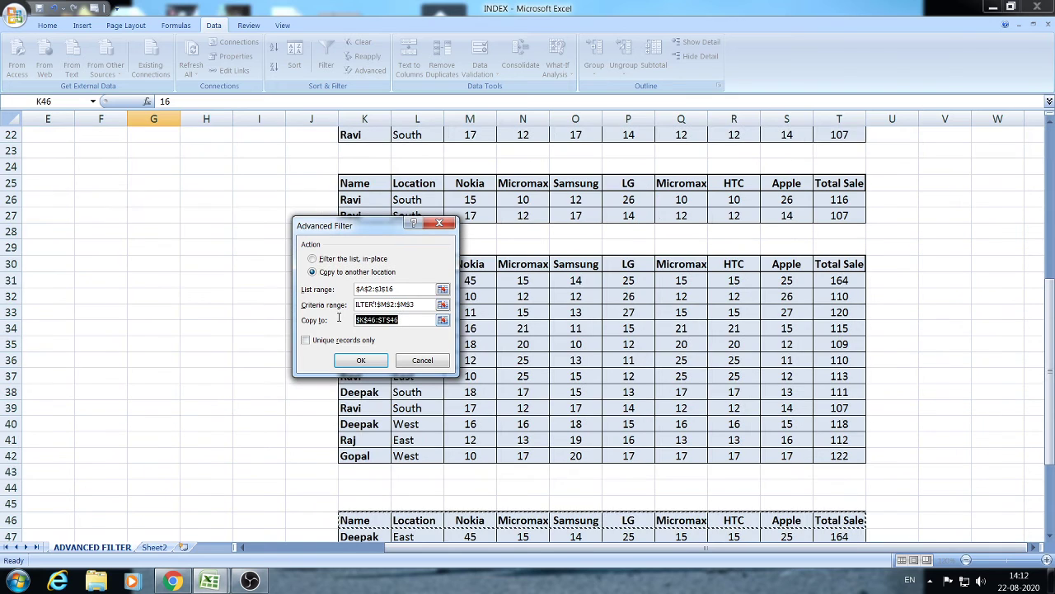
pyautogui.press('BackSpace')
pyautogui.click(154, 546)
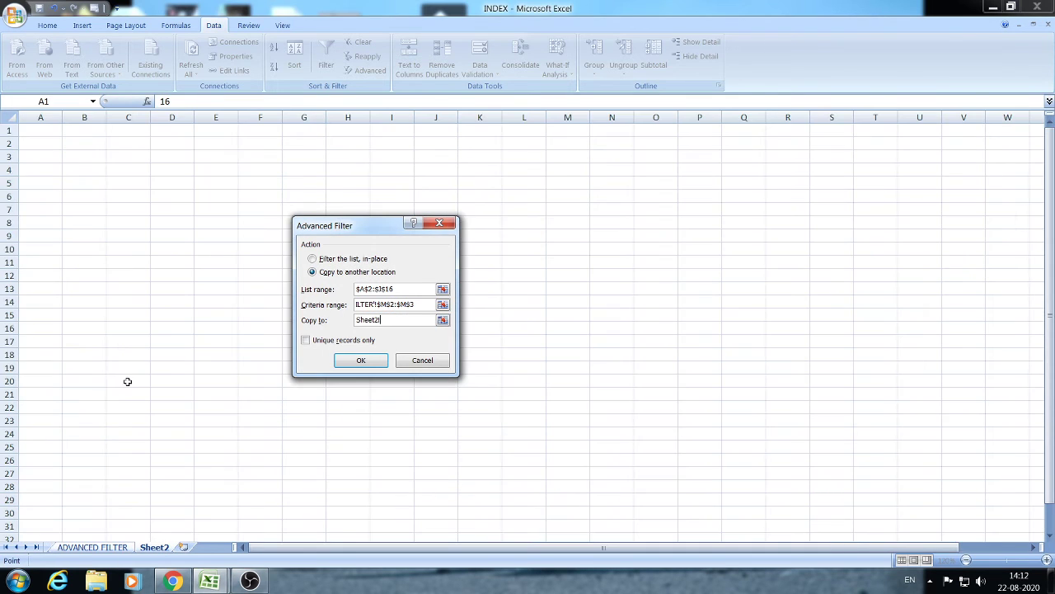
pyautogui.click(41, 132)
pyautogui.click(360, 363)
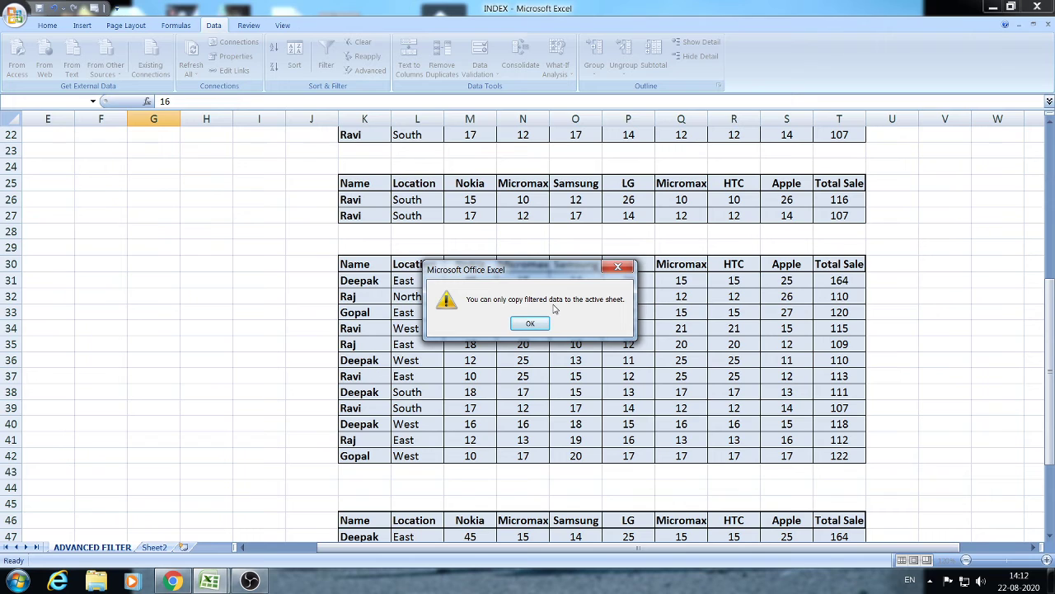
pyautogui.click(617, 266)
pyautogui.click(259, 263)
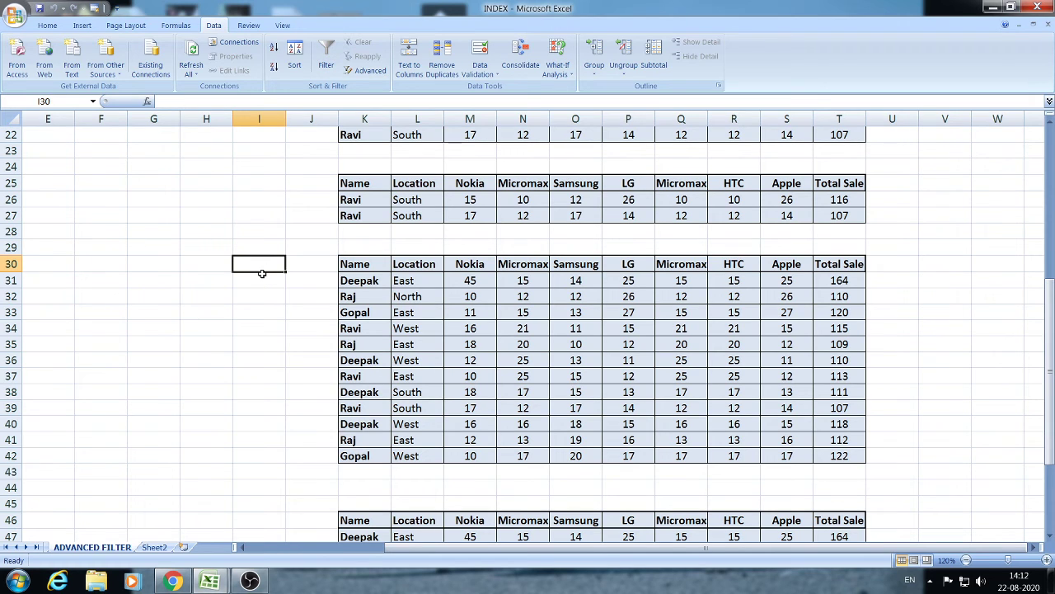
# Start a new Advanced Filter from the empty cell A2 on Sheet2
pyautogui.click(161, 547)
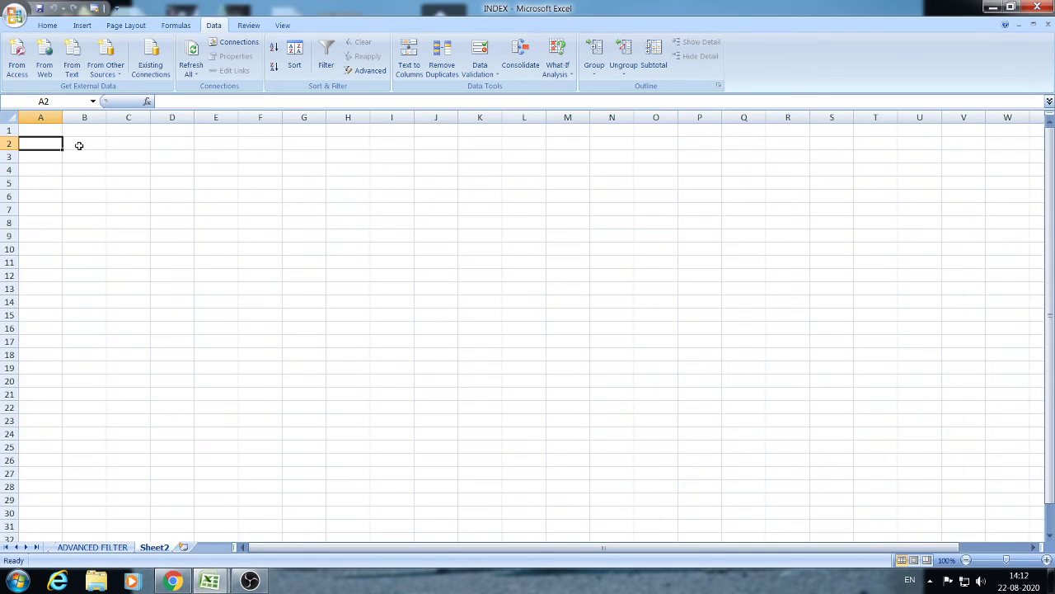
pyautogui.click(55, 156)
pyautogui.click(54, 144)
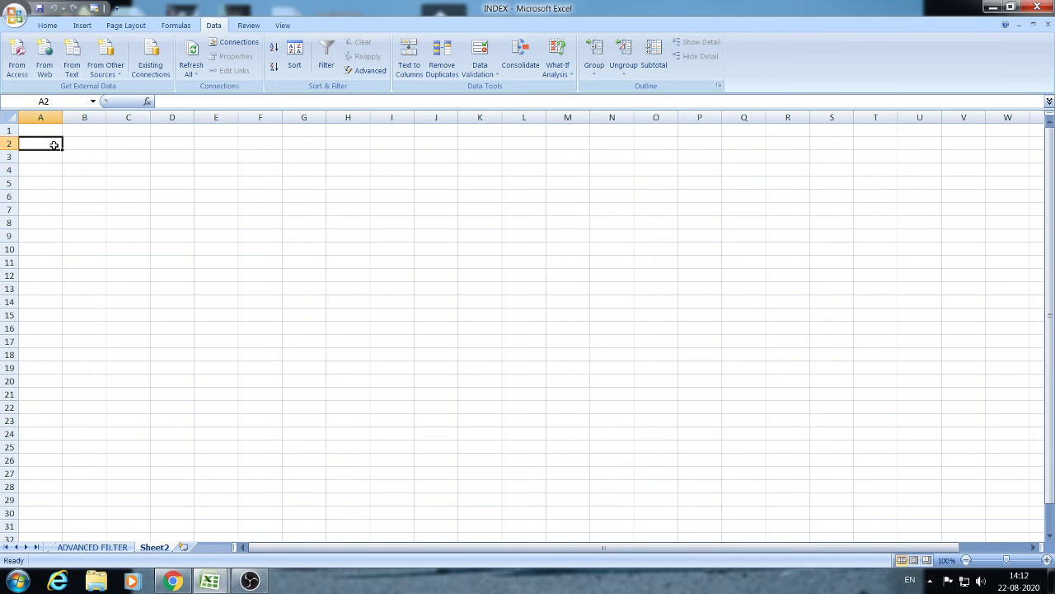
pyautogui.click(82, 181)
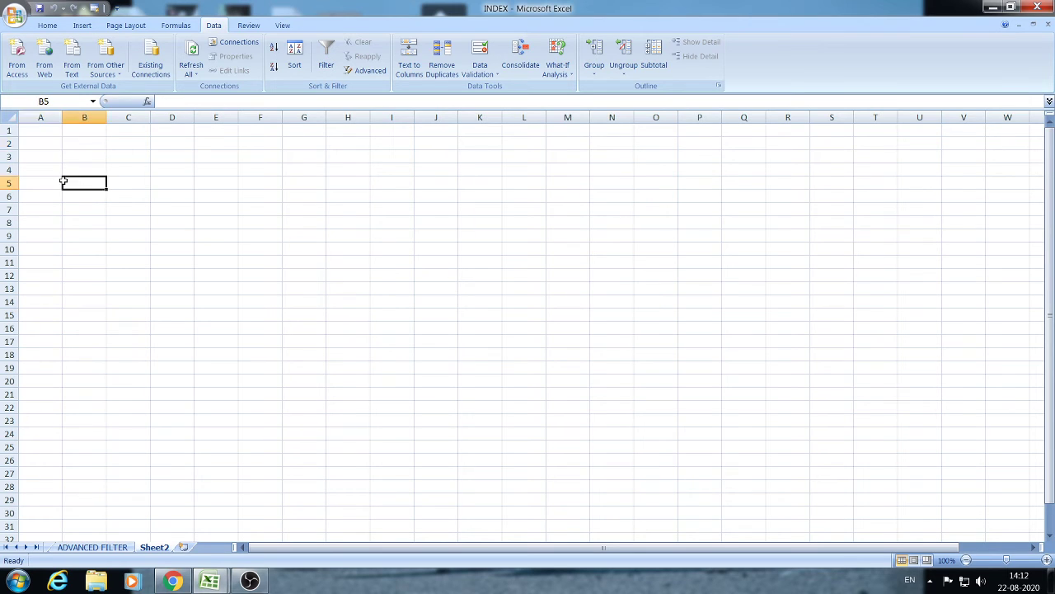
pyautogui.click(50, 157)
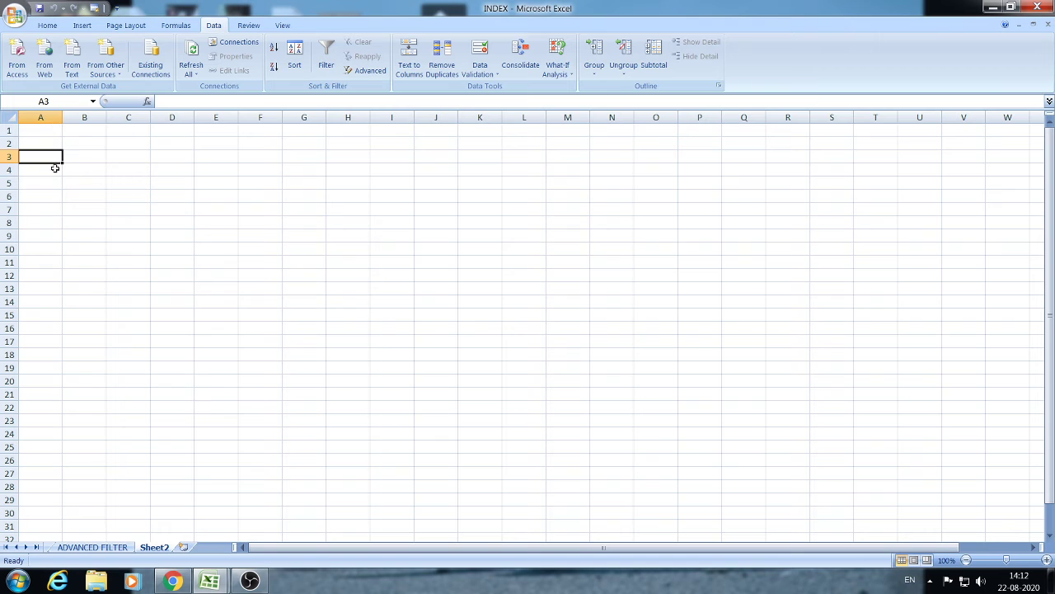
pyautogui.click(54, 146)
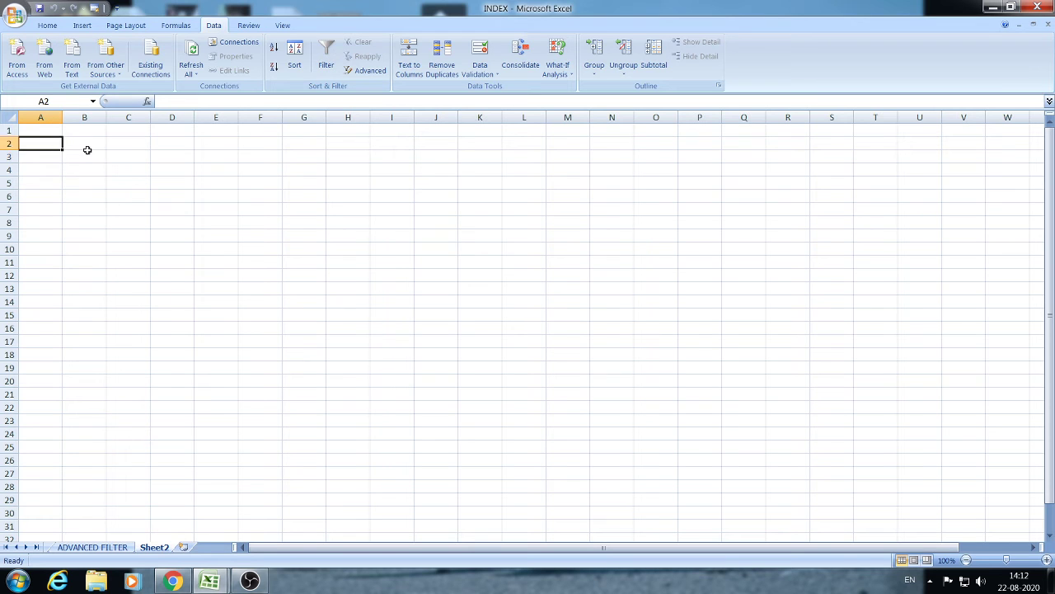
pyautogui.click(358, 75)
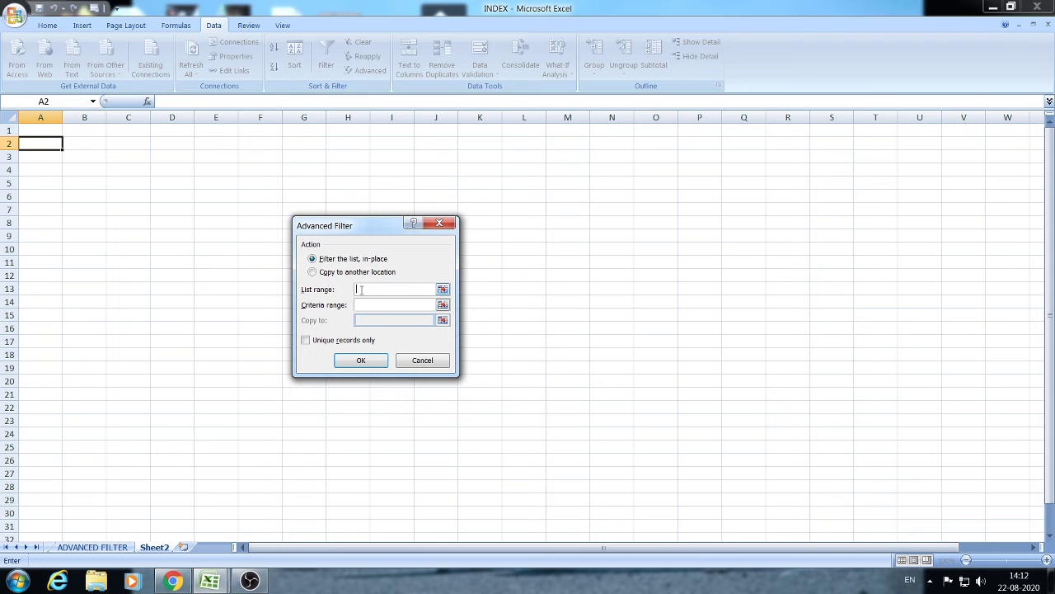
# Set the filter's list range to the sales table A2:J16 on the ADVANCED FILTER sheet, including its header row
pyautogui.click(92, 547)
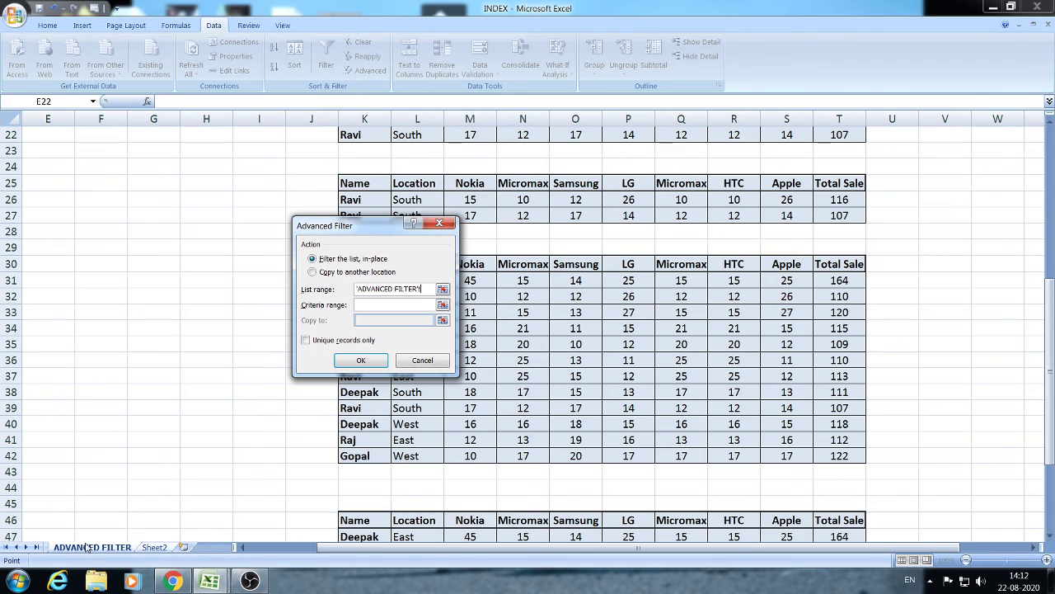
pyautogui.click(129, 160)
pyautogui.press('Left')
pyautogui.press('Left')
pyautogui.press('Left')
pyautogui.press('Left')
pyautogui.press('Left')
pyautogui.press('Left')
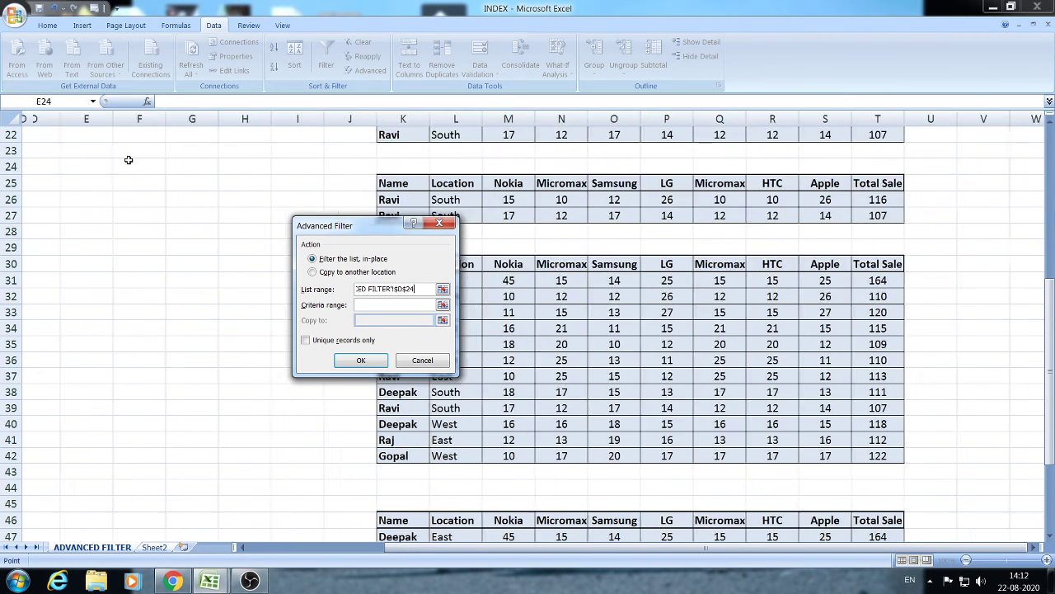
pyautogui.press('Up')
pyautogui.press('Up')
pyautogui.press('Up')
pyautogui.press('Up')
pyautogui.press('Up')
pyautogui.press('Up')
pyautogui.press('Up')
pyautogui.press('Up')
pyautogui.press('Up')
pyautogui.press('Up')
pyautogui.press('Up')
pyautogui.press('Up')
pyautogui.press('Up')
pyautogui.press('Up')
pyautogui.press('Up')
pyautogui.press('Up')
pyautogui.press('Up')
pyautogui.press('Up')
pyautogui.press('Up')
pyautogui.press('Up')
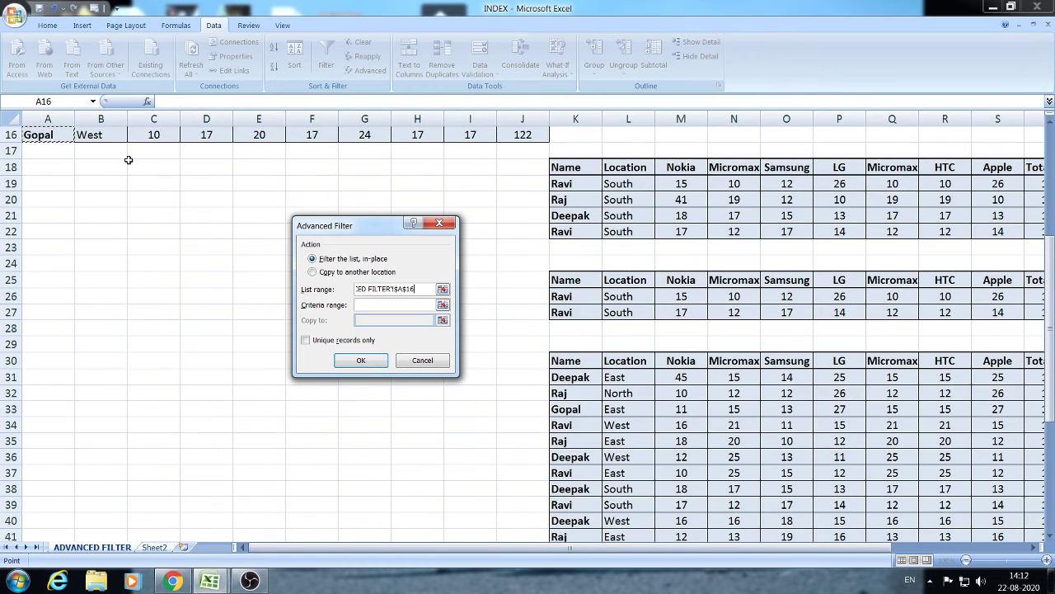
pyautogui.press('Down')
pyautogui.hotkey('shift', 'Right')
pyautogui.hotkey('shift', 'Right')
pyautogui.hotkey('shift', 'Right')
pyautogui.hotkey('shift', 'Right')
pyautogui.hotkey('shift', 'Right')
pyautogui.hotkey('shift', 'Right')
pyautogui.hotkey('shift', 'Right')
pyautogui.hotkey('shift', 'Right')
pyautogui.hotkey('shift', 'Right')
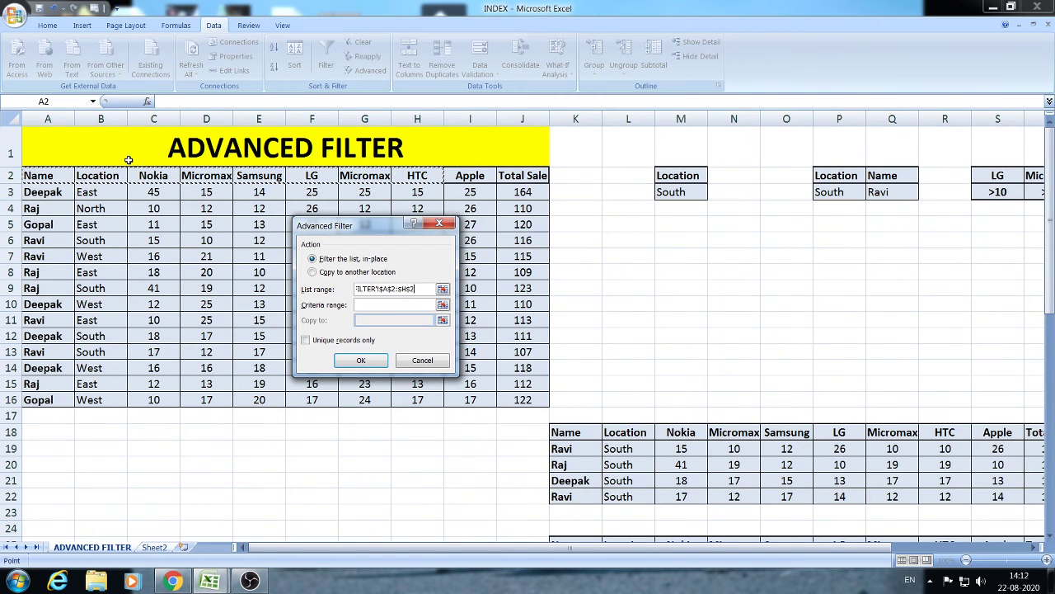
pyautogui.hotkey('shift', 'Down')
pyautogui.hotkey('shift', 'Down')
pyautogui.hotkey('shift', 'Down')
pyautogui.hotkey('shift', 'Down')
pyautogui.hotkey('shift', 'Down')
pyautogui.hotkey('shift', 'Down')
pyautogui.hotkey('shift', 'Down')
pyautogui.hotkey('shift', 'Down')
pyautogui.hotkey('shift', 'Down')
pyautogui.hotkey('shift', 'Down')
pyautogui.hotkey('shift', 'Down')
pyautogui.hotkey('shift', 'Down')
pyautogui.hotkey('shift', 'Down')
pyautogui.hotkey('shift', 'Down')
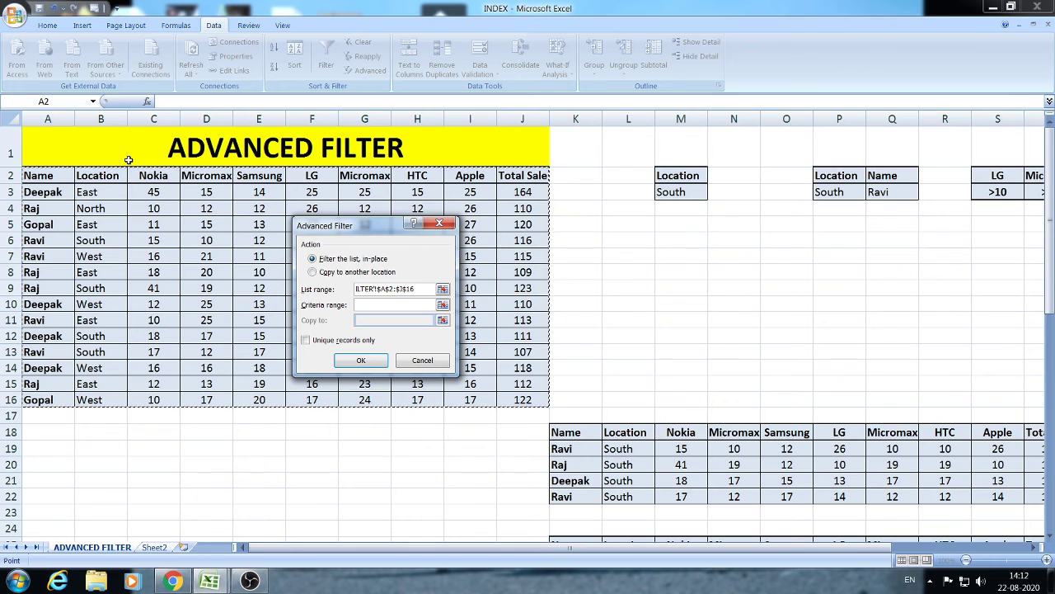
# Set the filter's criteria range to the Location criterion in M2:M3 on the ADVANCED FILTER sheet
pyautogui.press('Tab')
pyautogui.hotkey('ctrl', 'pagedown')
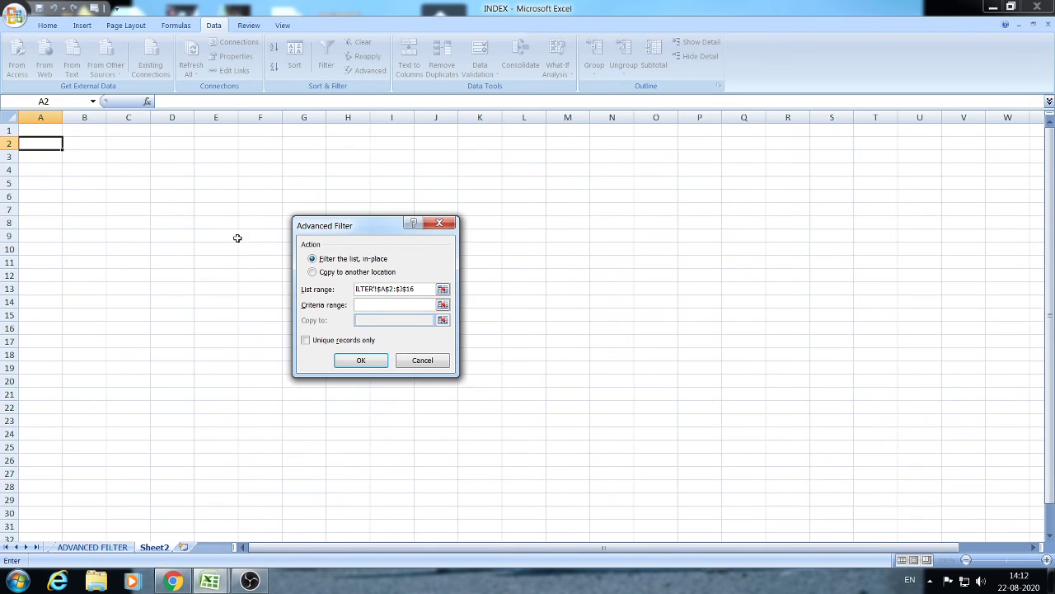
pyautogui.click(92, 547)
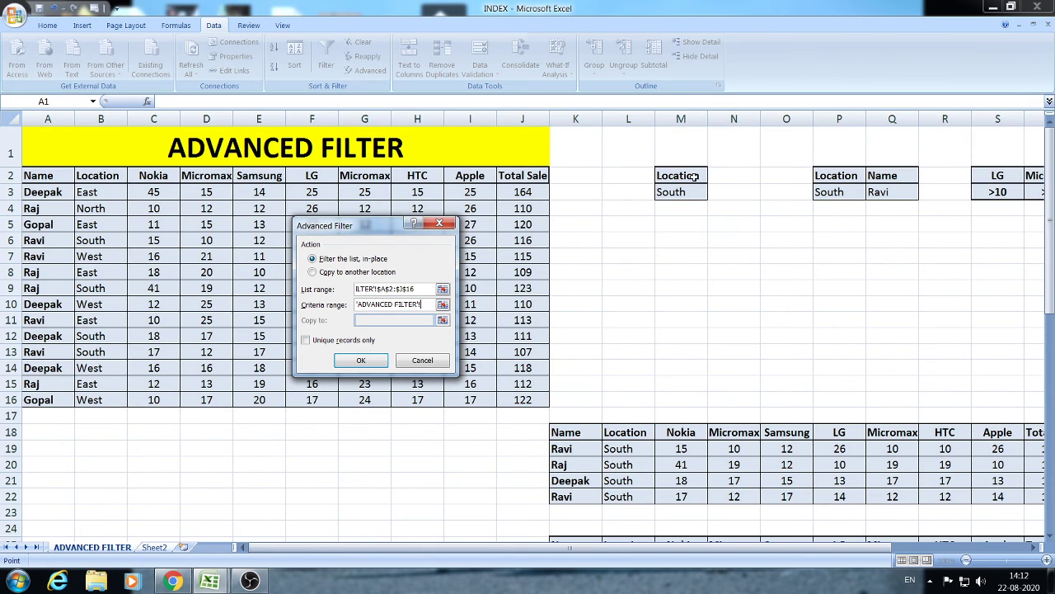
pyautogui.moveTo(693, 175); pyautogui.dragTo(692, 191)
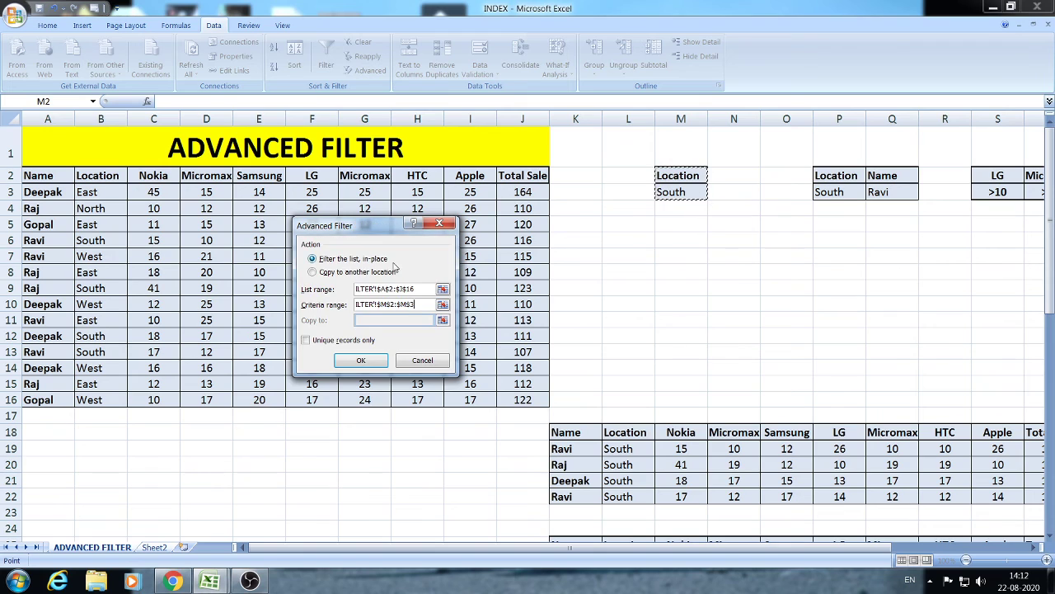
# Copy the records matching the South location to another location starting at cell A1 of Sheet2
pyautogui.hotkey('ctrl', 'pagedown')
pyautogui.click(312, 272)
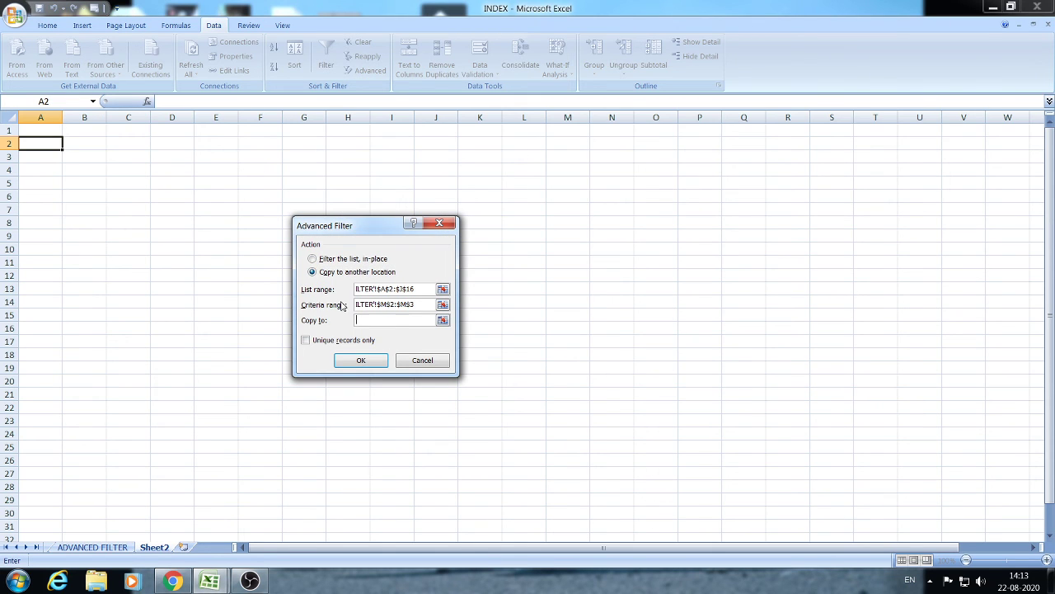
pyautogui.click(36, 132)
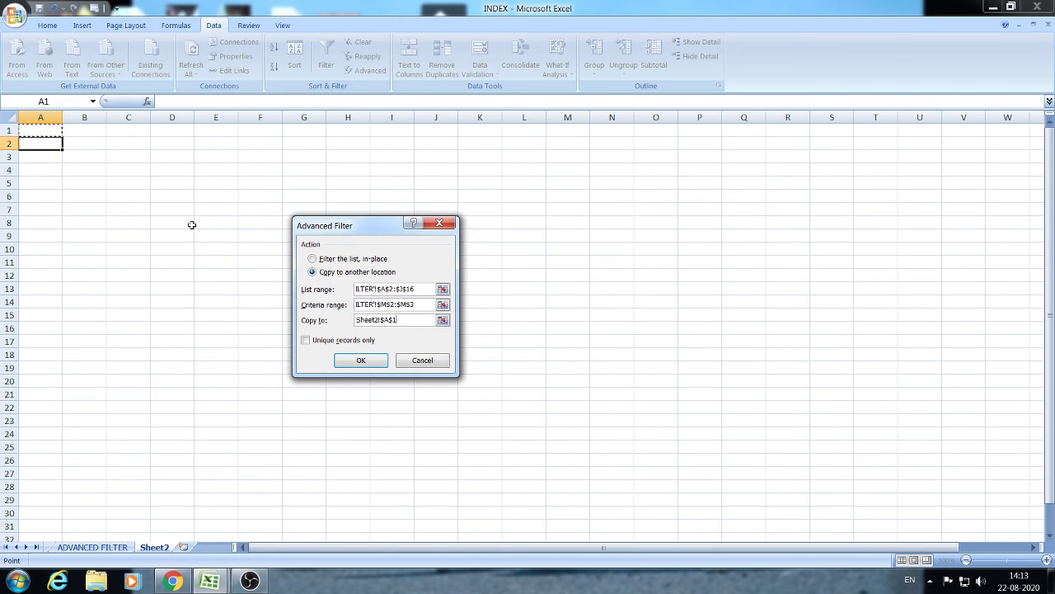
pyautogui.click(360, 362)
pyautogui.click(153, 195)
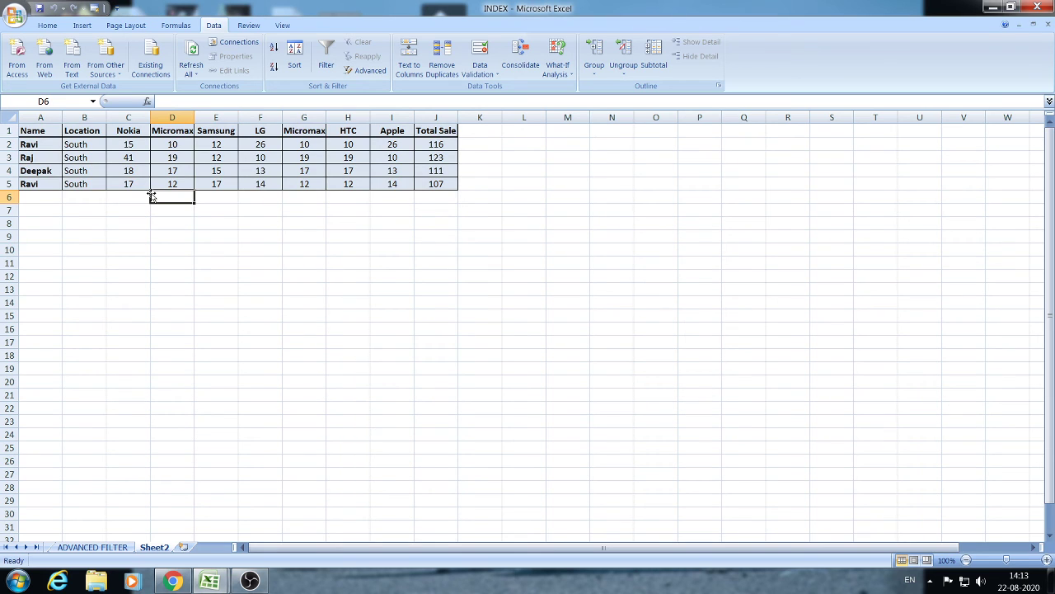